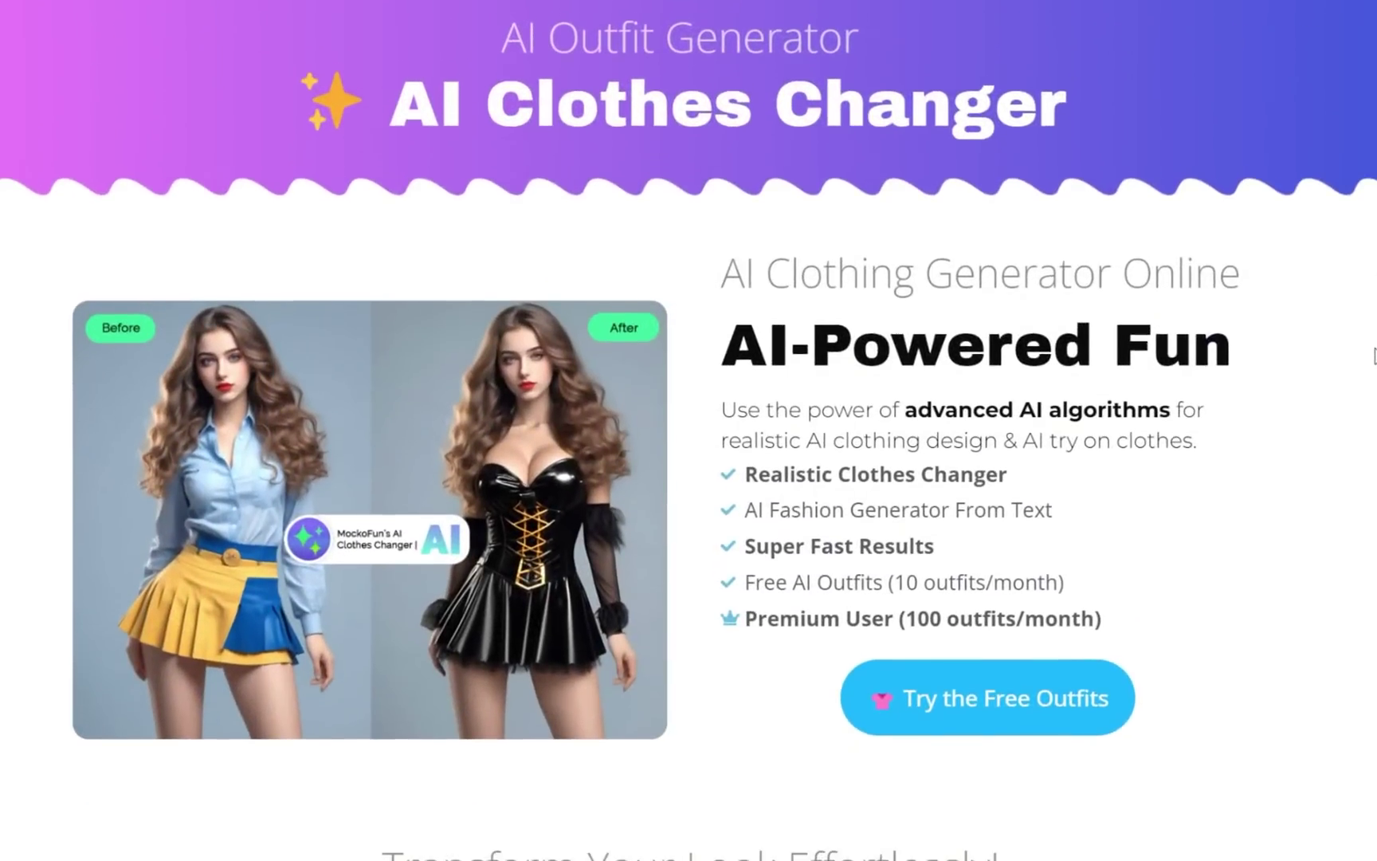
Open the free outfits editor with the street photo of the woman in teal.
scroll(1374, 354, "down", 1)
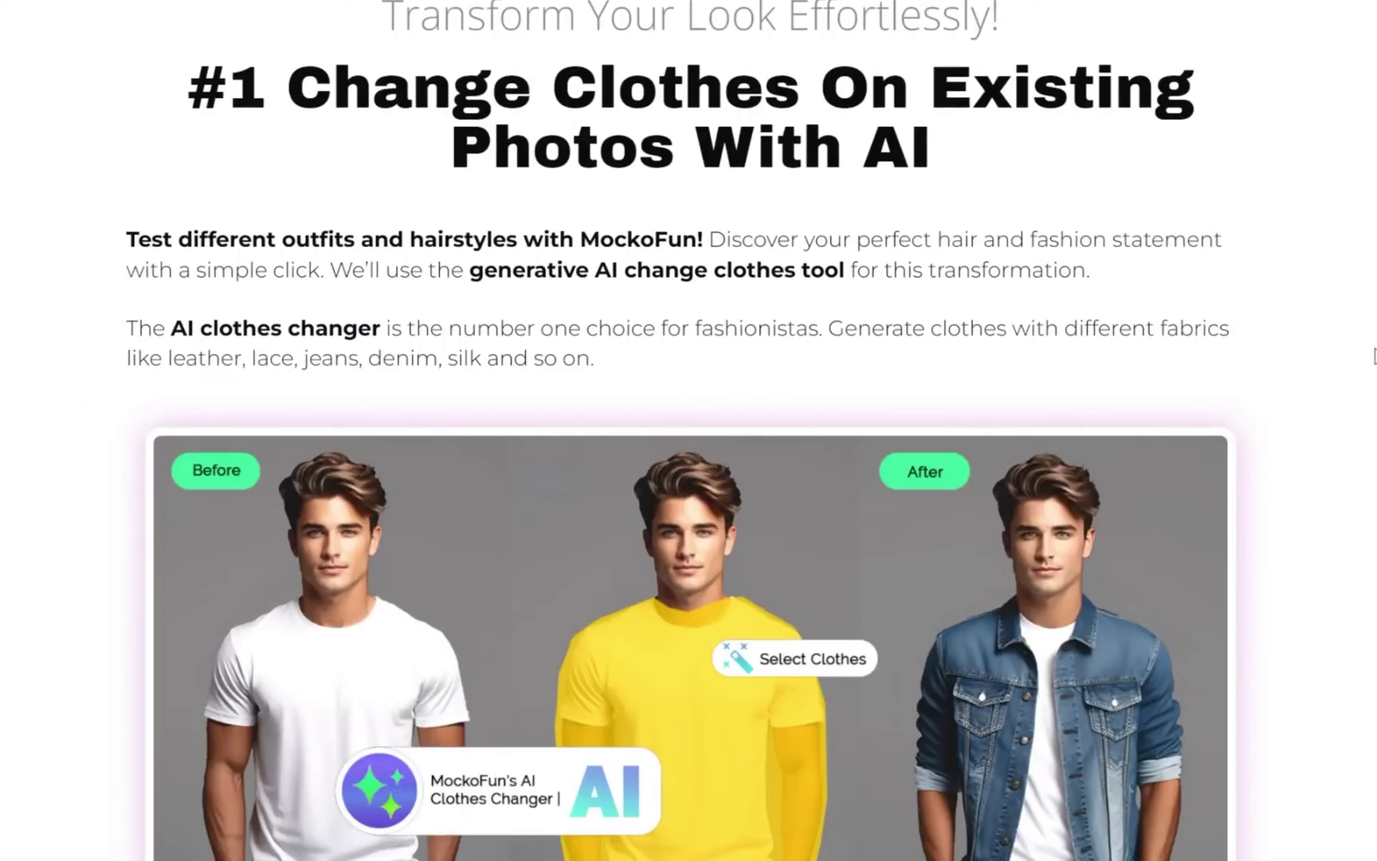
scroll(1374, 355, "down", 12)
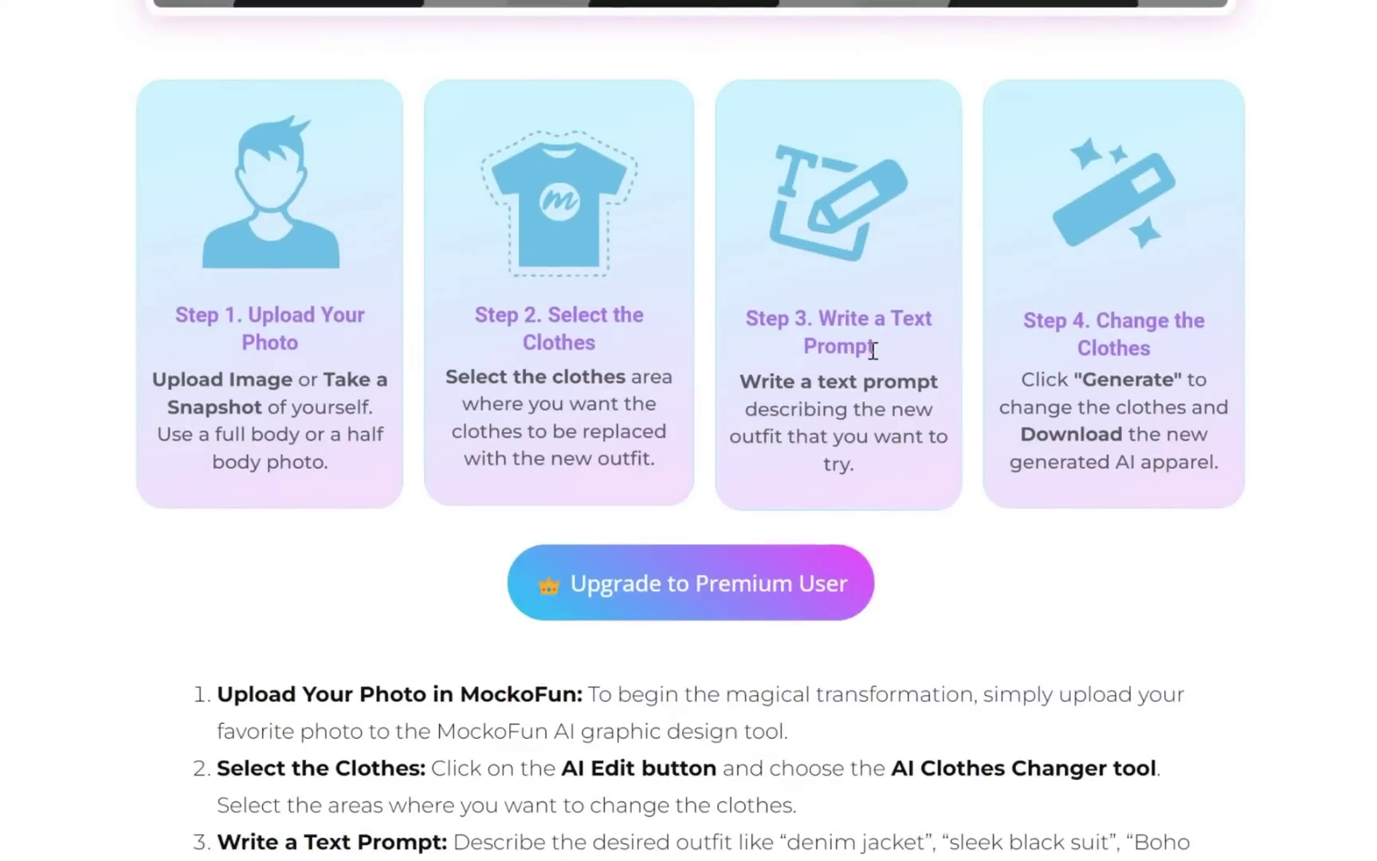
scroll(1097, 383, "down", 9)
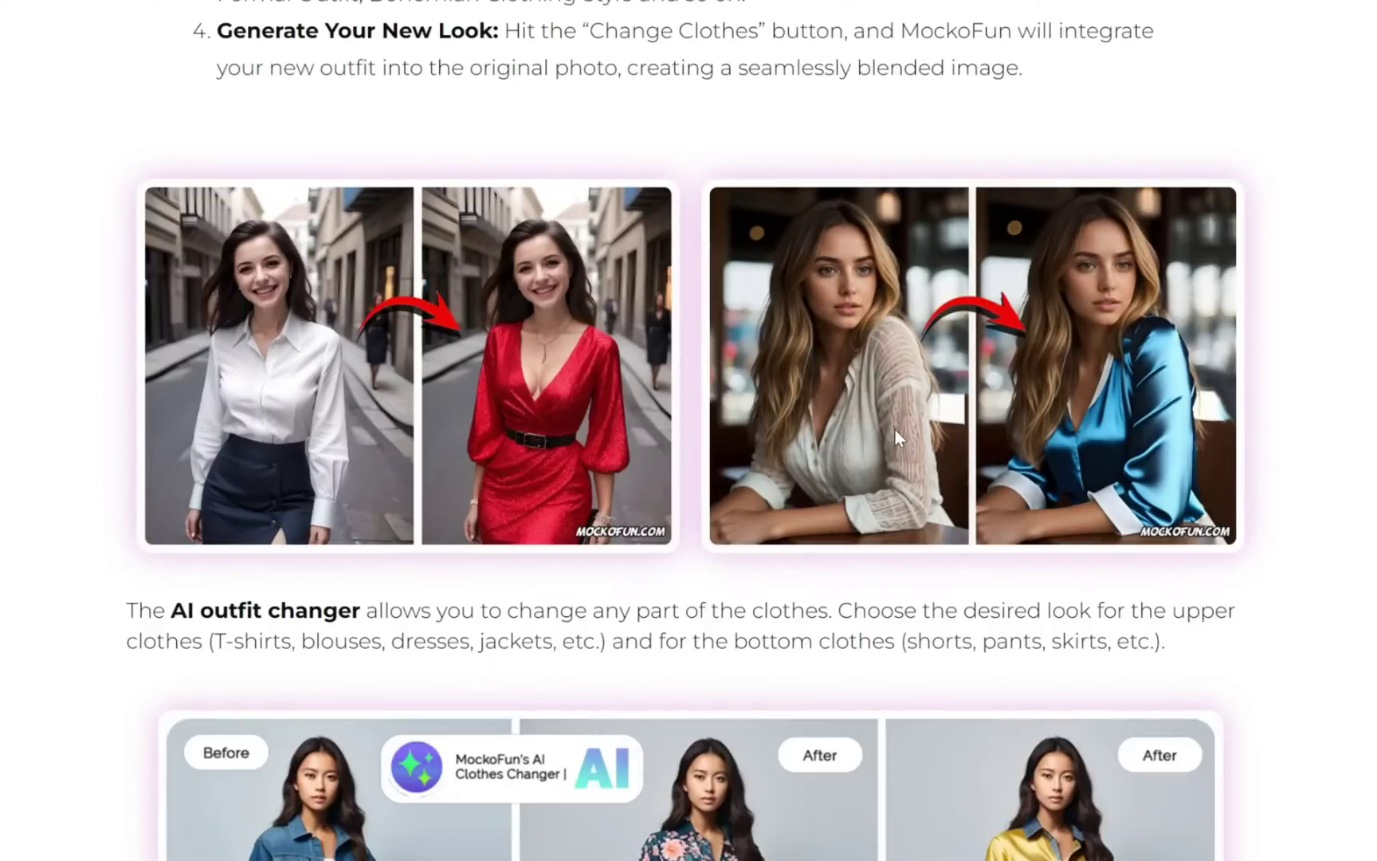
scroll(895, 428, "down", 6)
scroll(898, 398, "down", 8)
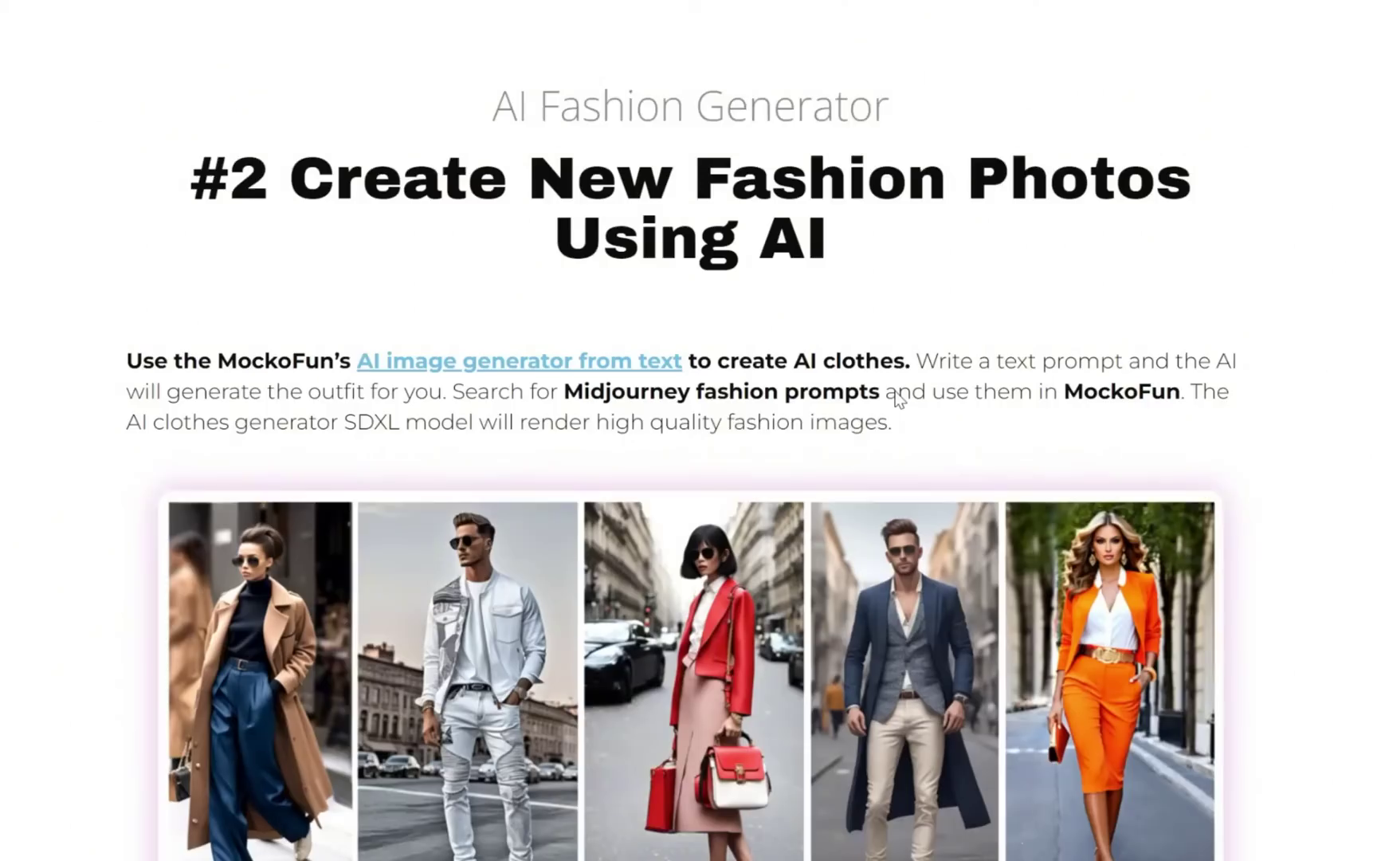
scroll(866, 510, "down", 10)
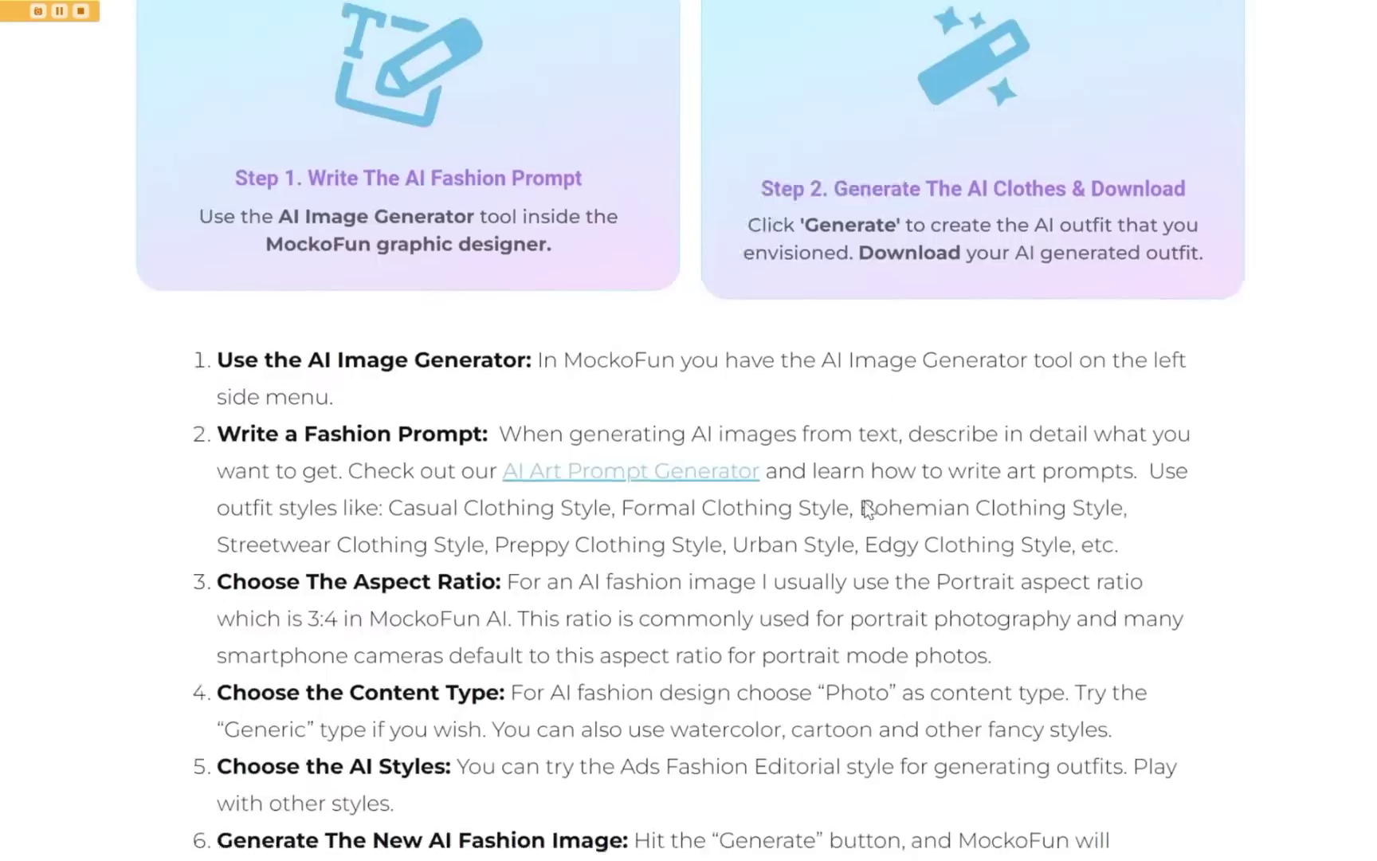
scroll(864, 405, "down", 20)
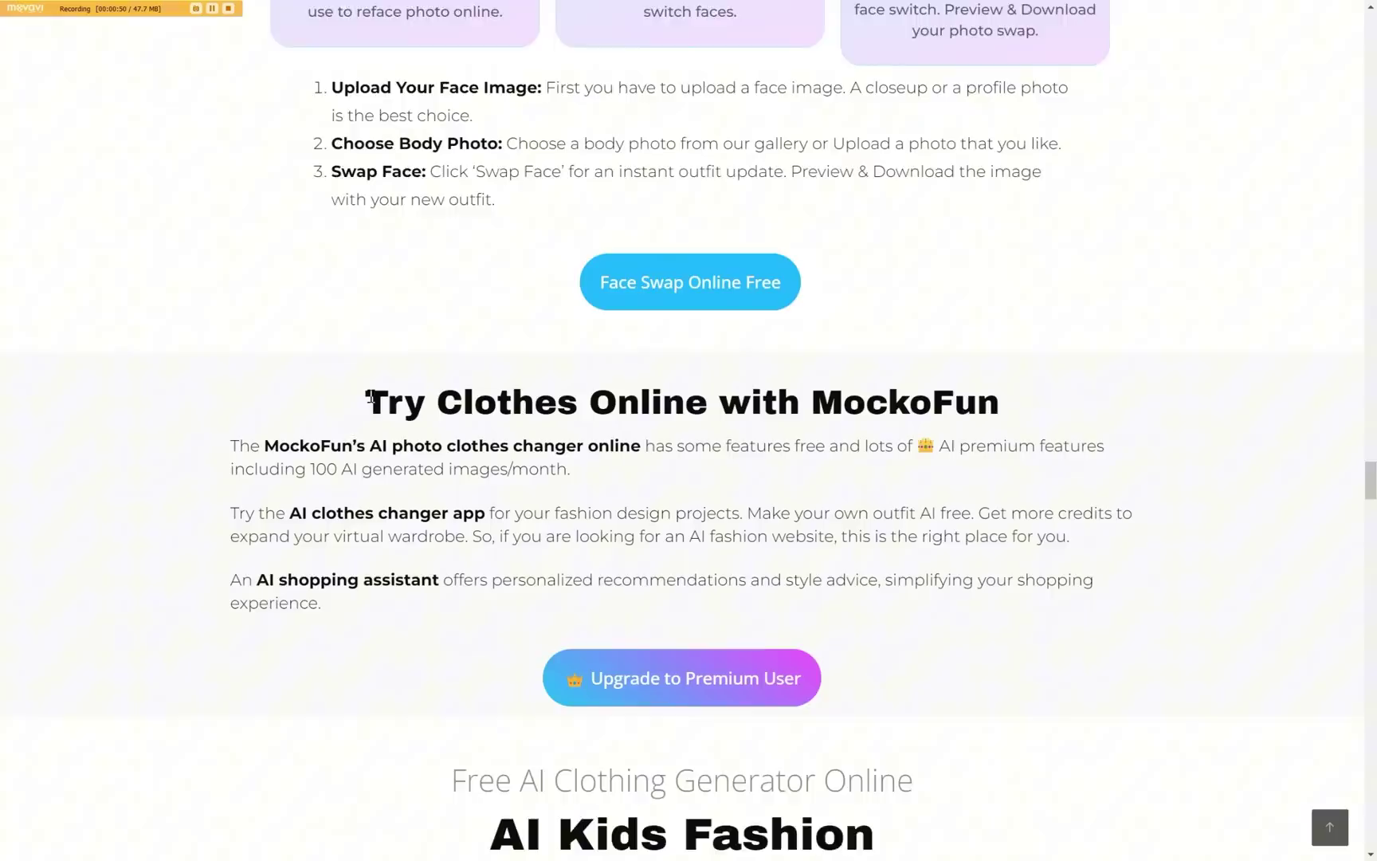
scroll(605, 455, "down", 1)
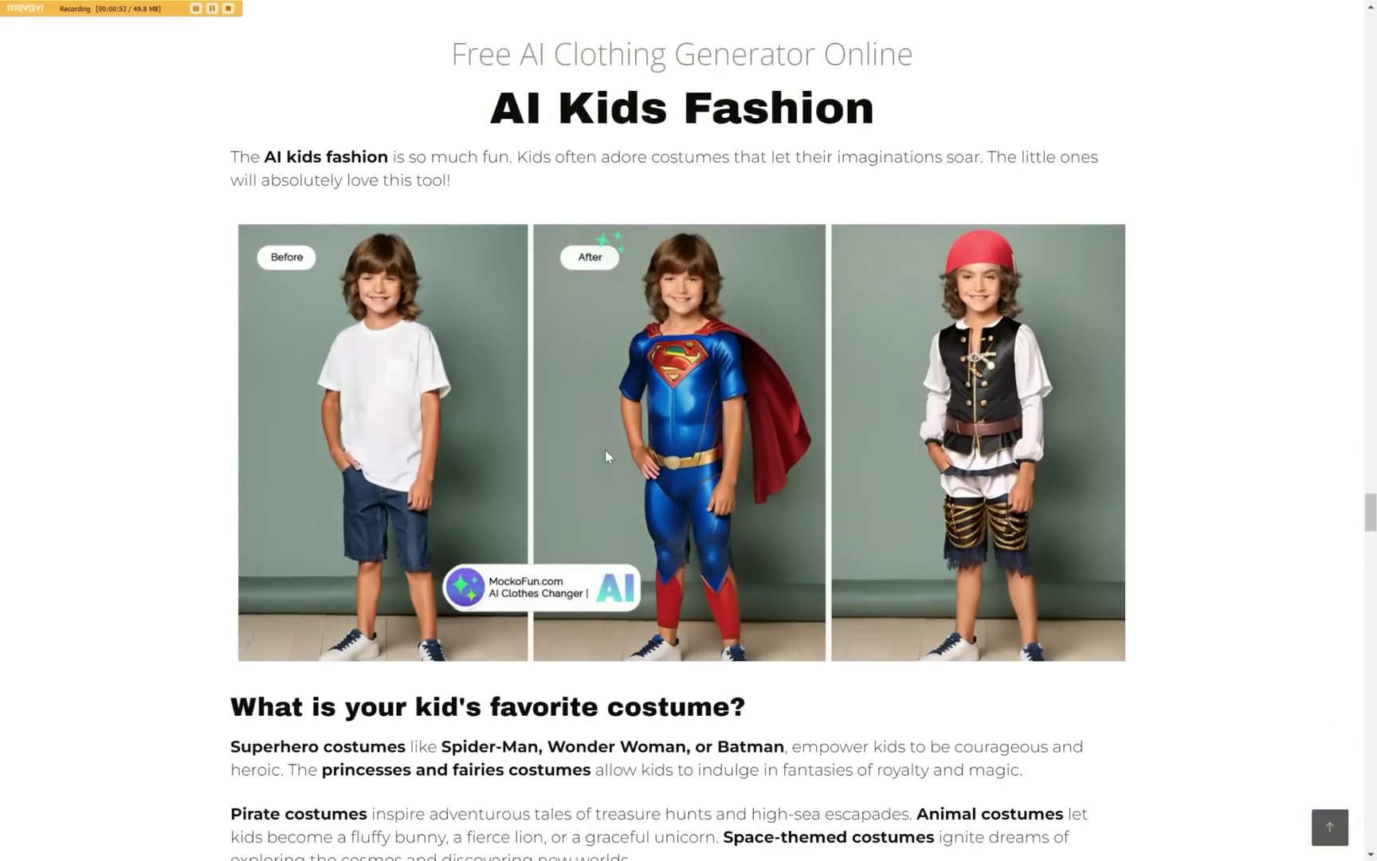
scroll(605, 450, "down", 10)
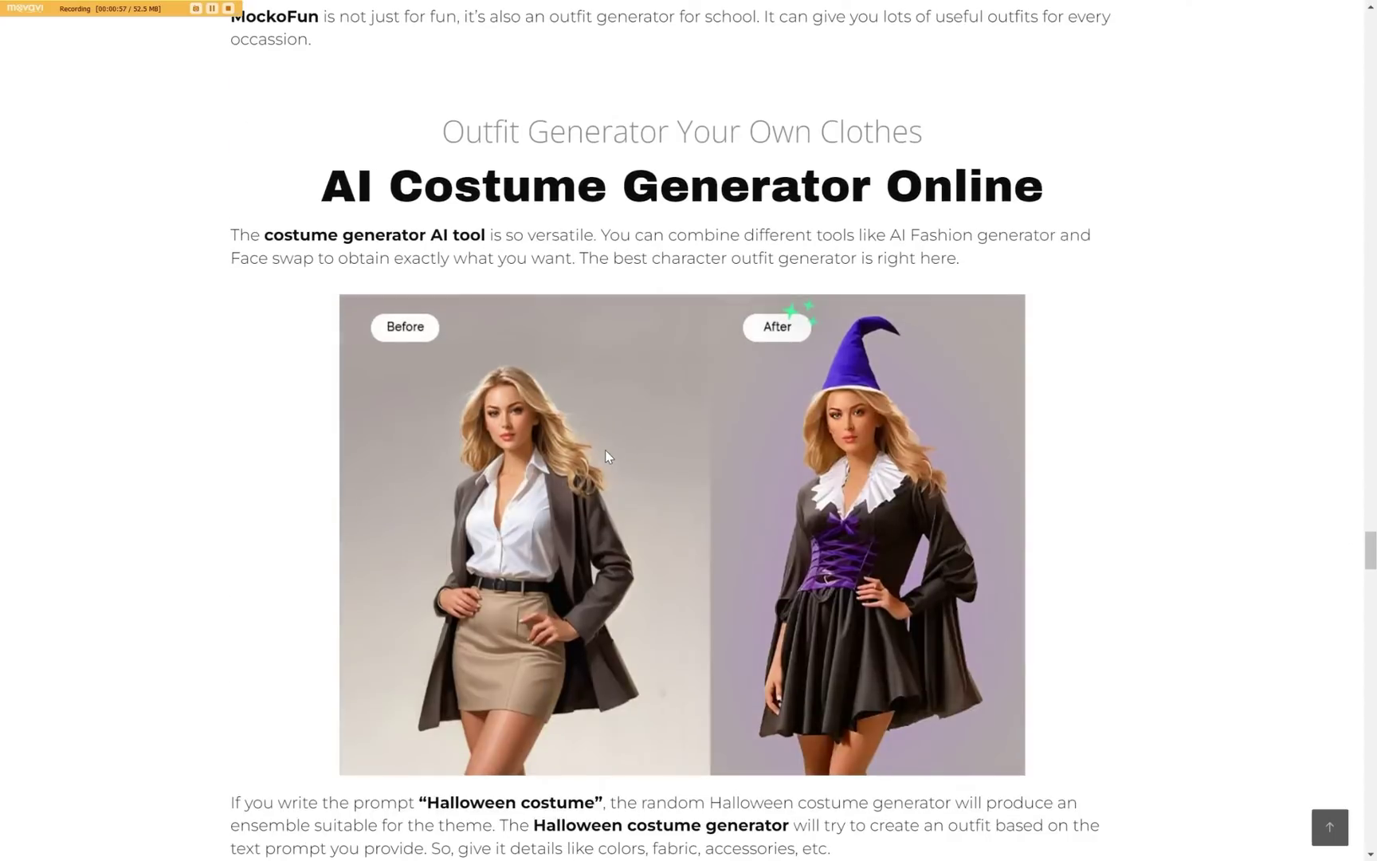
scroll(605, 451, "down", 11)
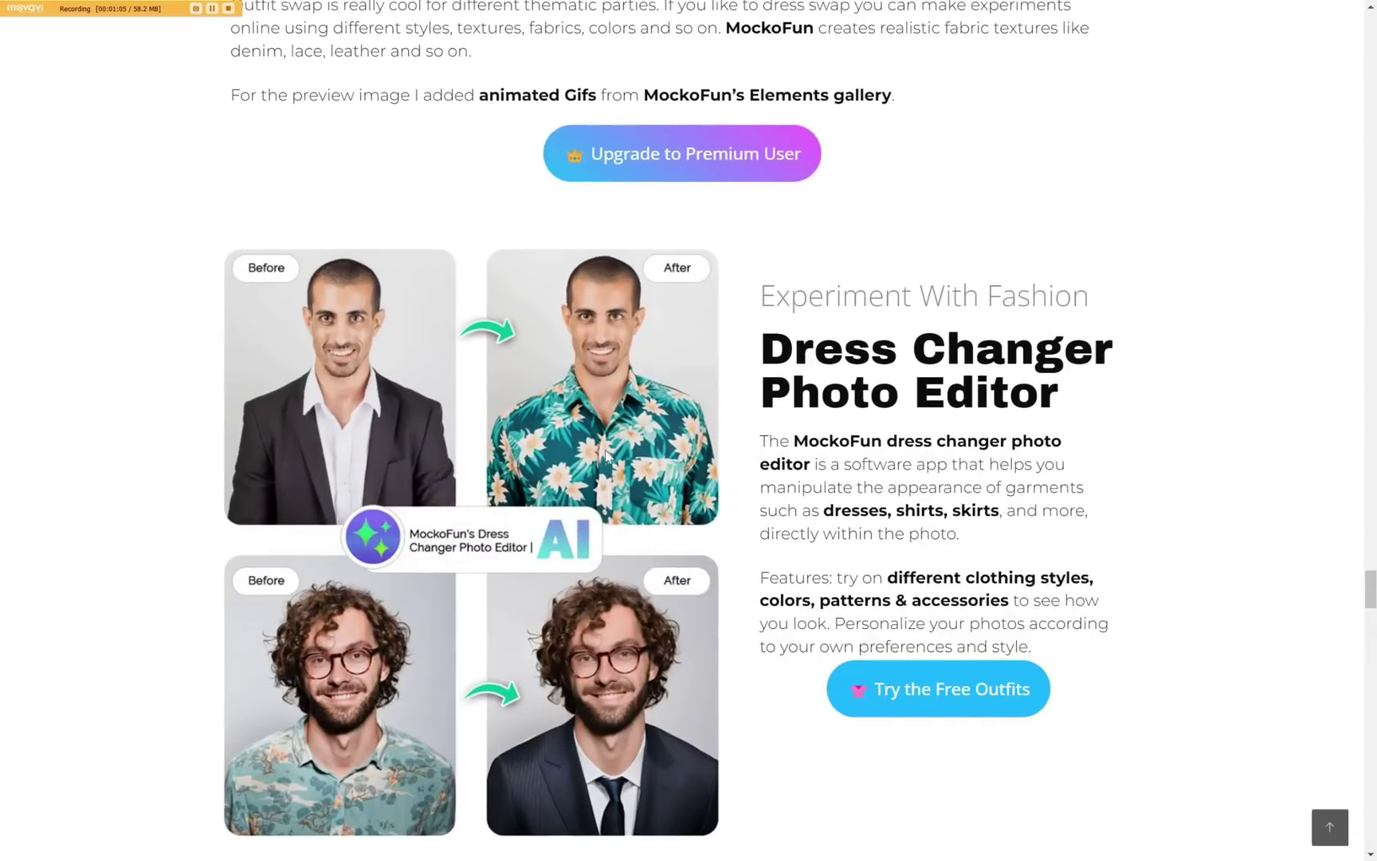
left_click(919, 687)
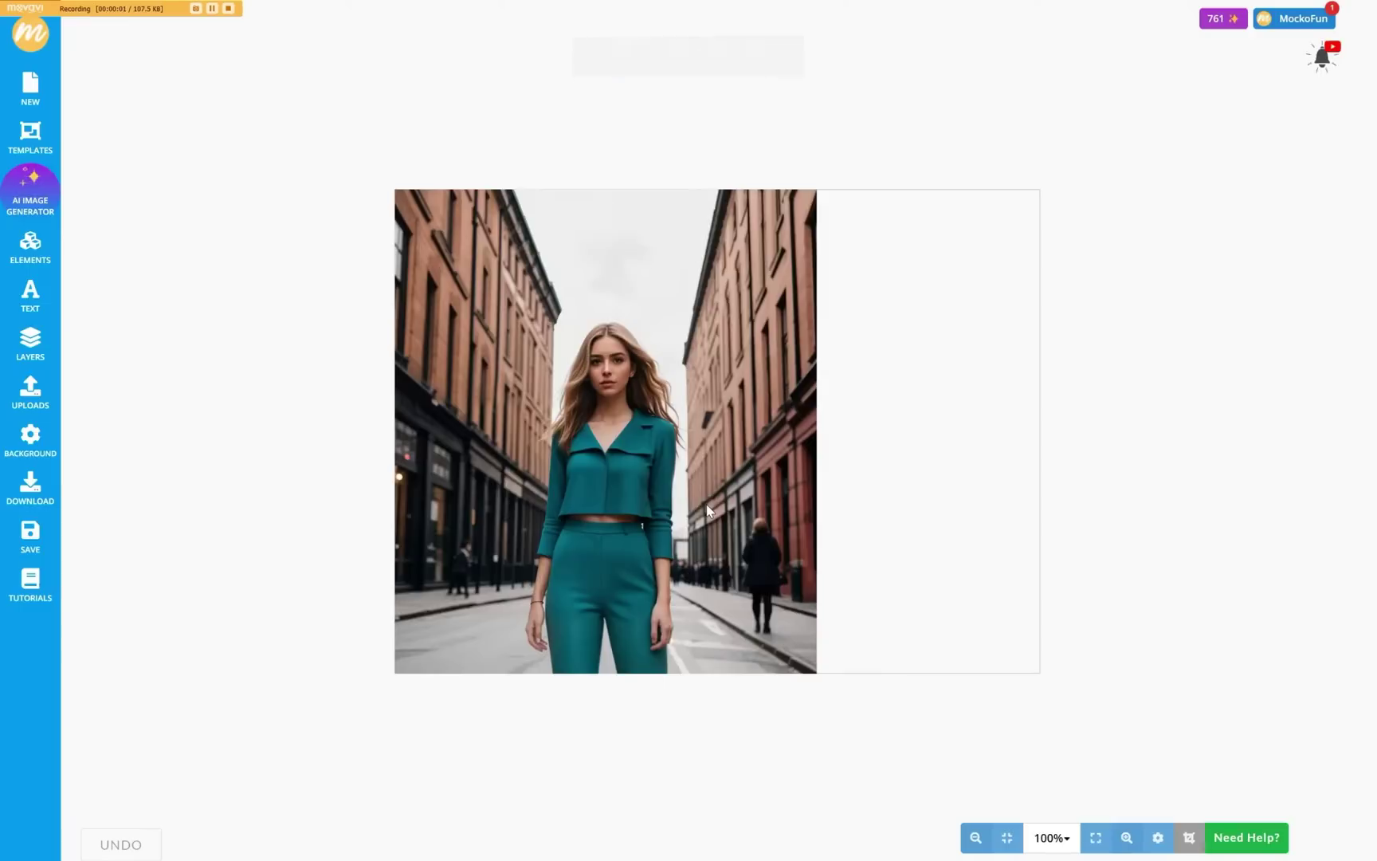
Enlarge the woman's photo to fill the canvas height and trim the canvas to it.
left_click(713, 483)
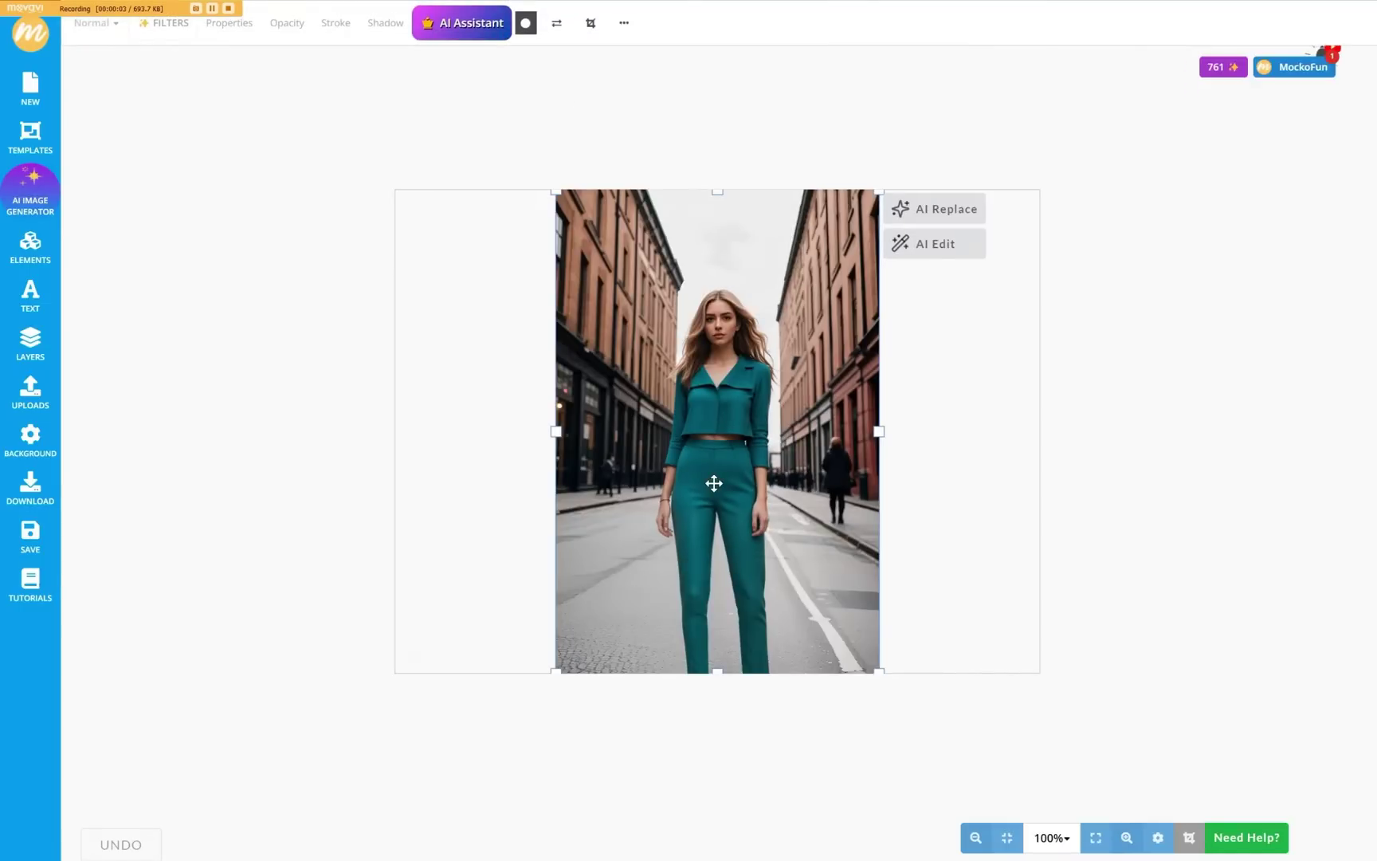
left_click(976, 499)
mouse_move(795, 506)
left_mouse_down()
mouse_move(888, 523)
mouse_move(762, 534)
mouse_move(816, 525)
left_mouse_up()
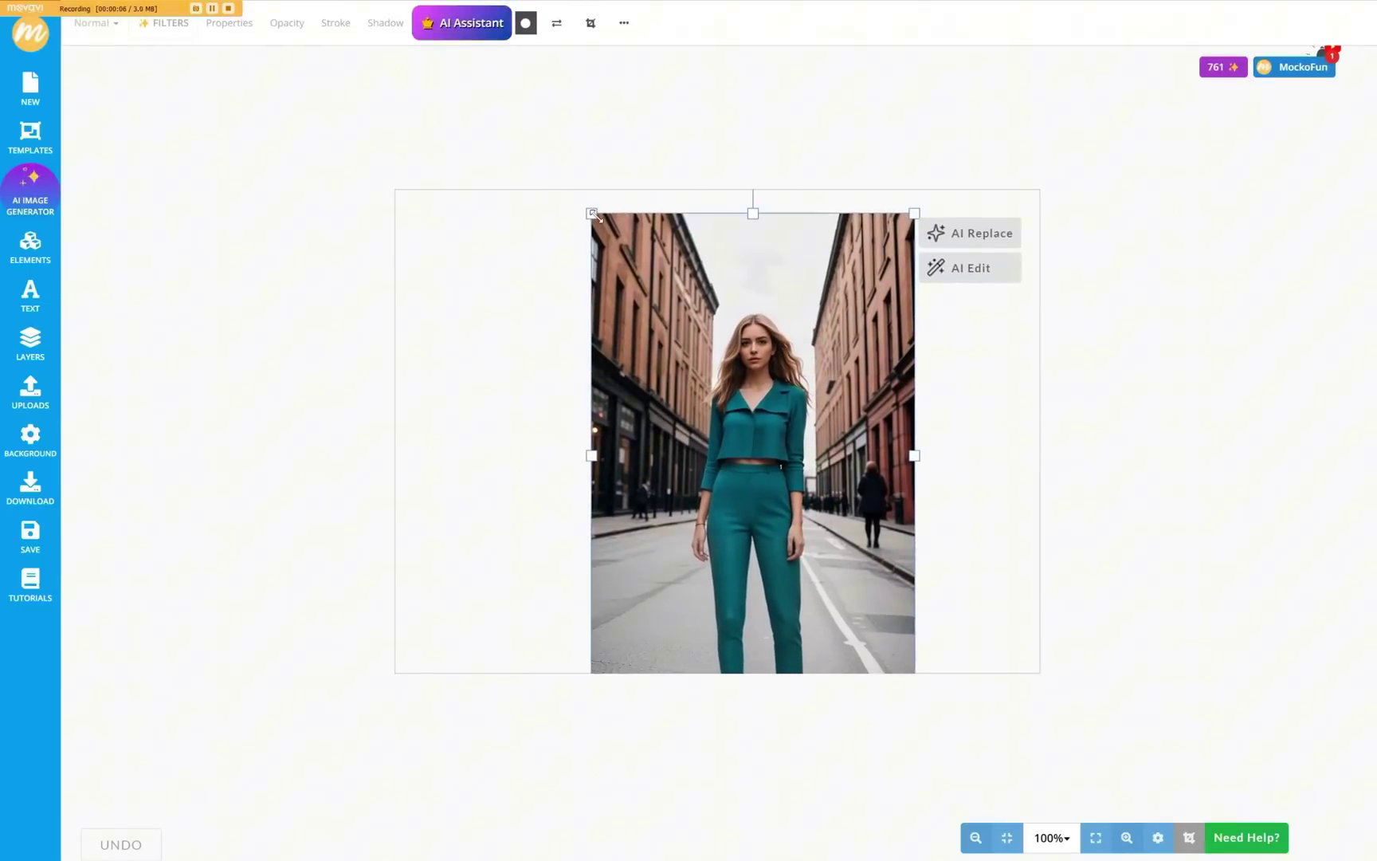
left_click_drag(592, 214, 483, 145)
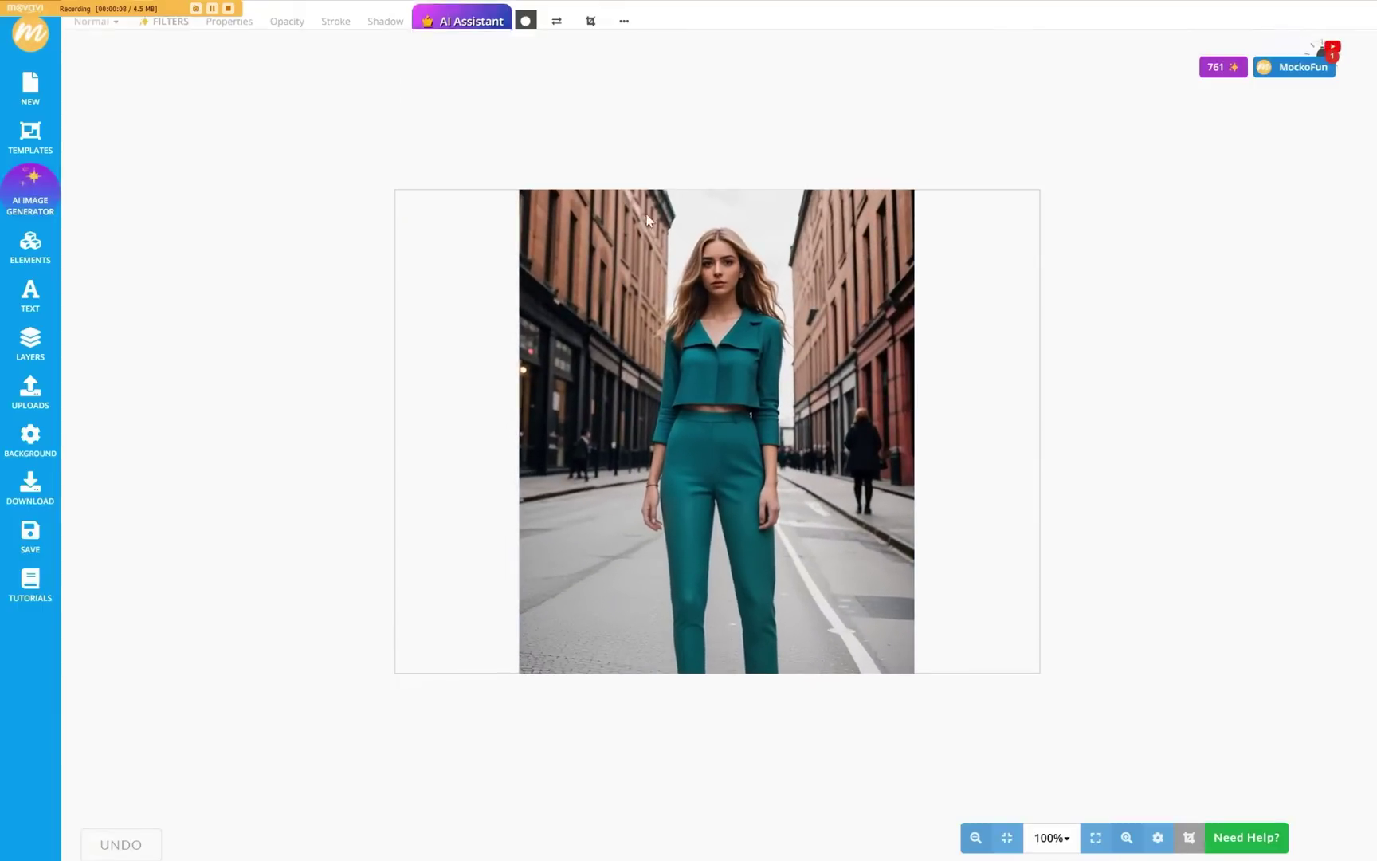
left_click(1017, 449)
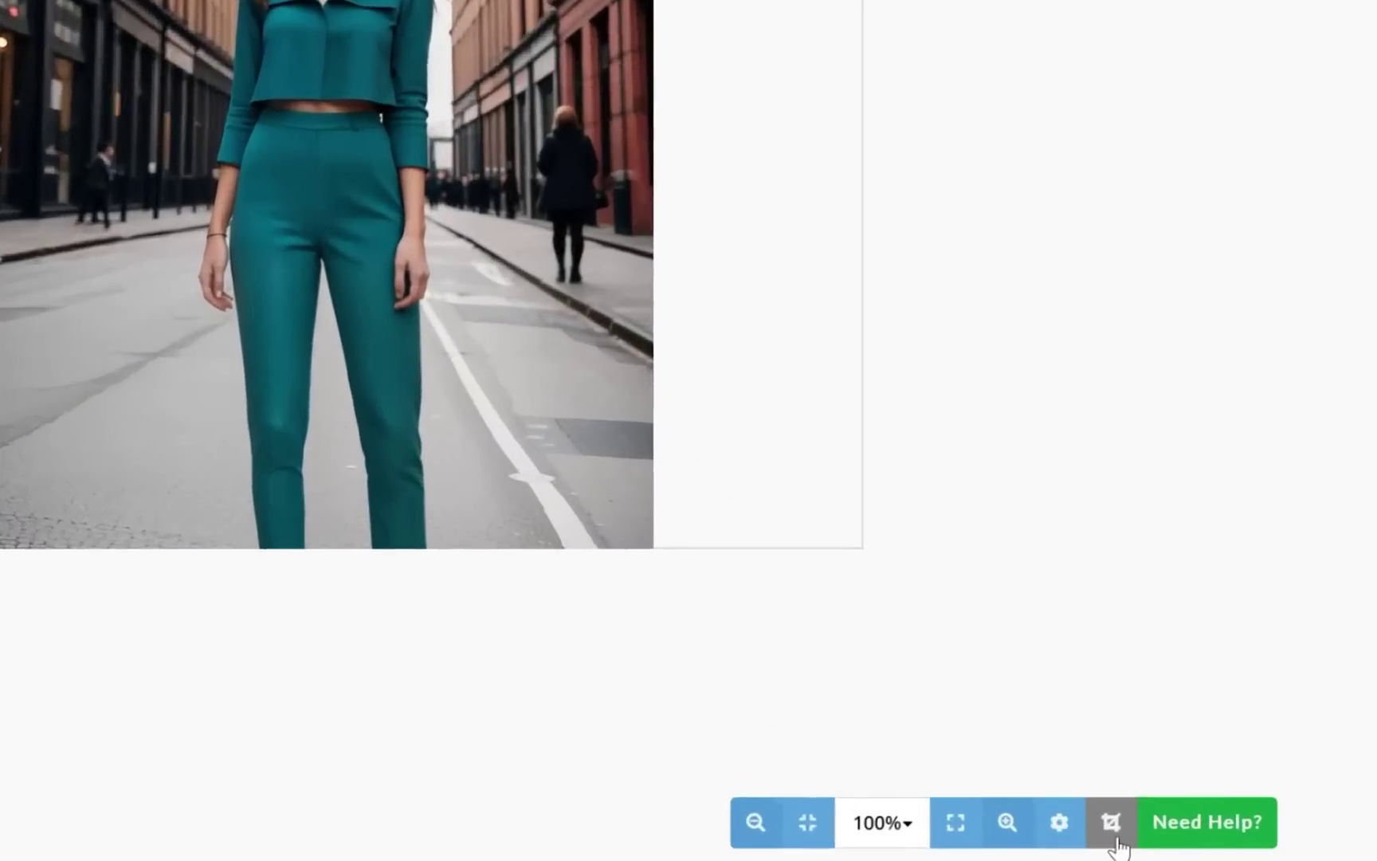
left_click(1189, 837)
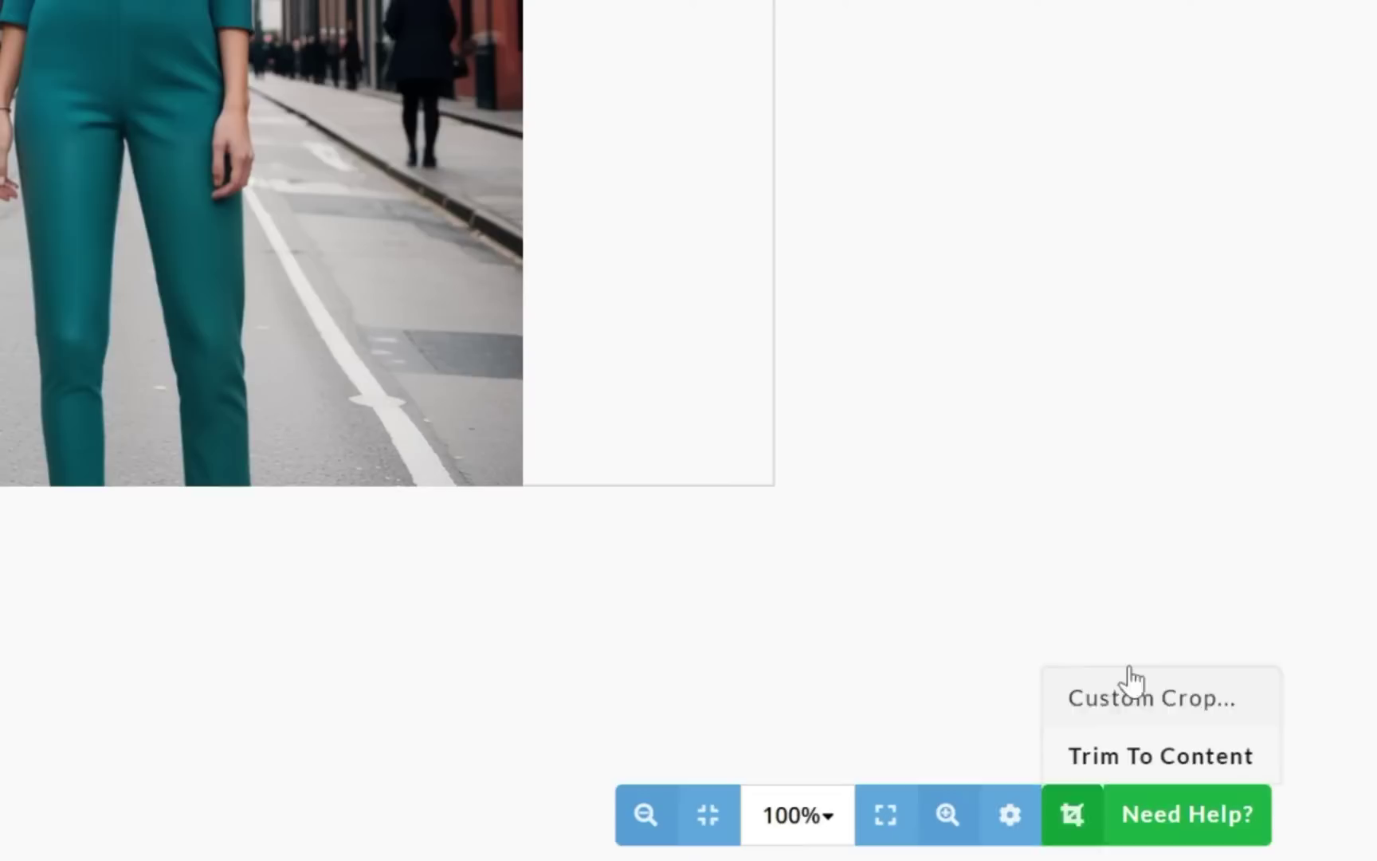
left_click(1139, 756)
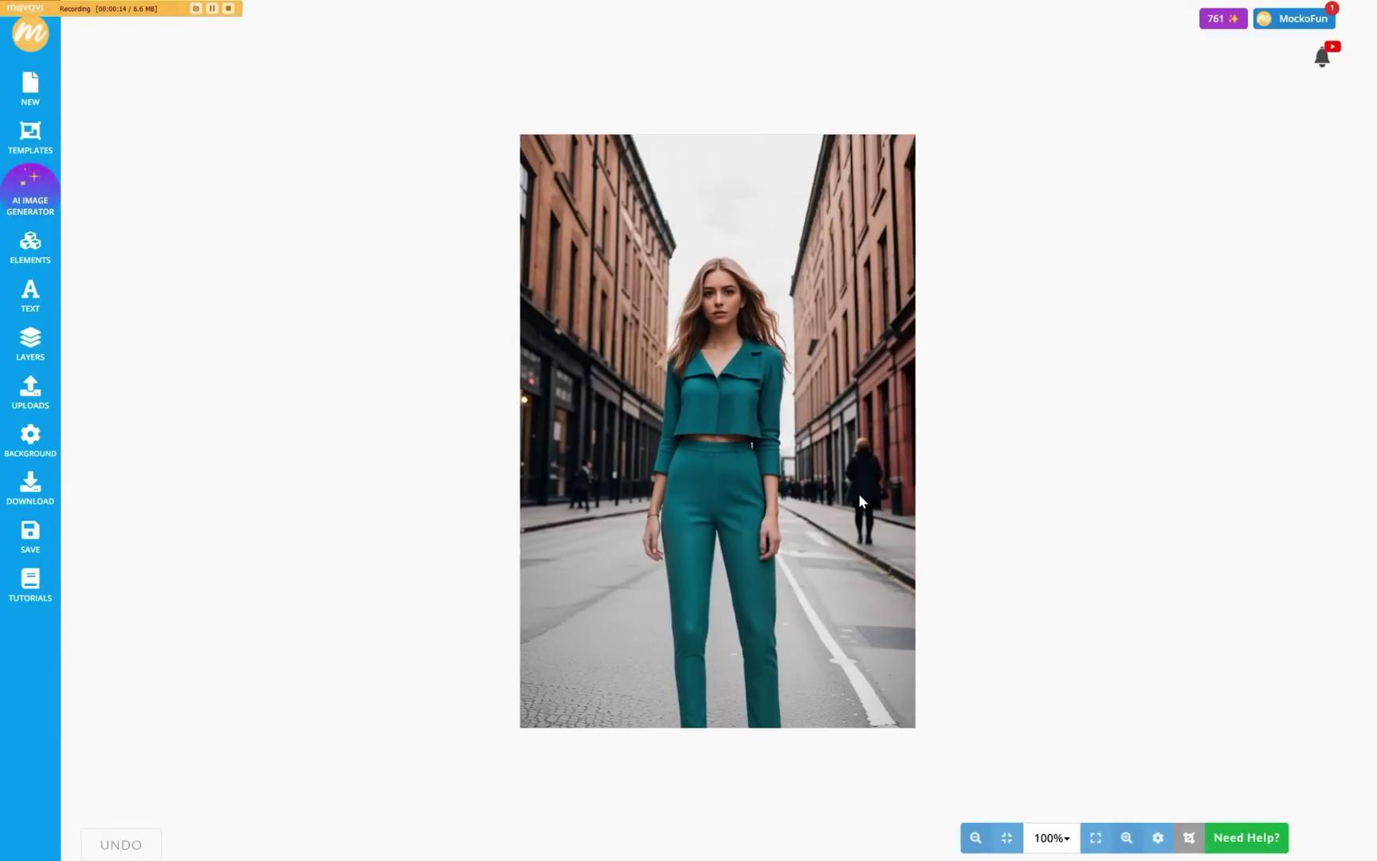
Bring up the AI Clothes Changer panel from AI Edit for the woman's photo.
left_click(675, 410)
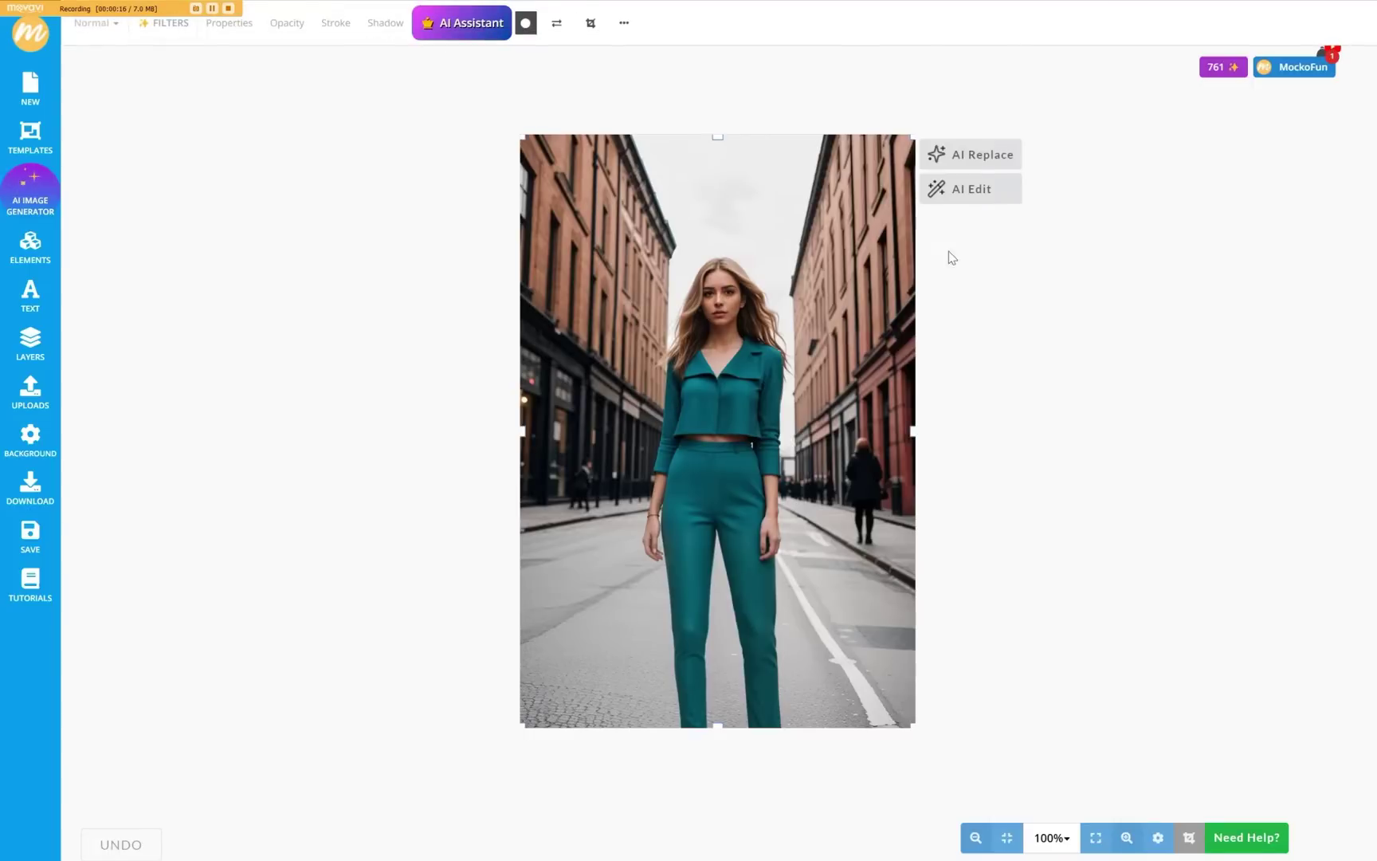
left_click(971, 193)
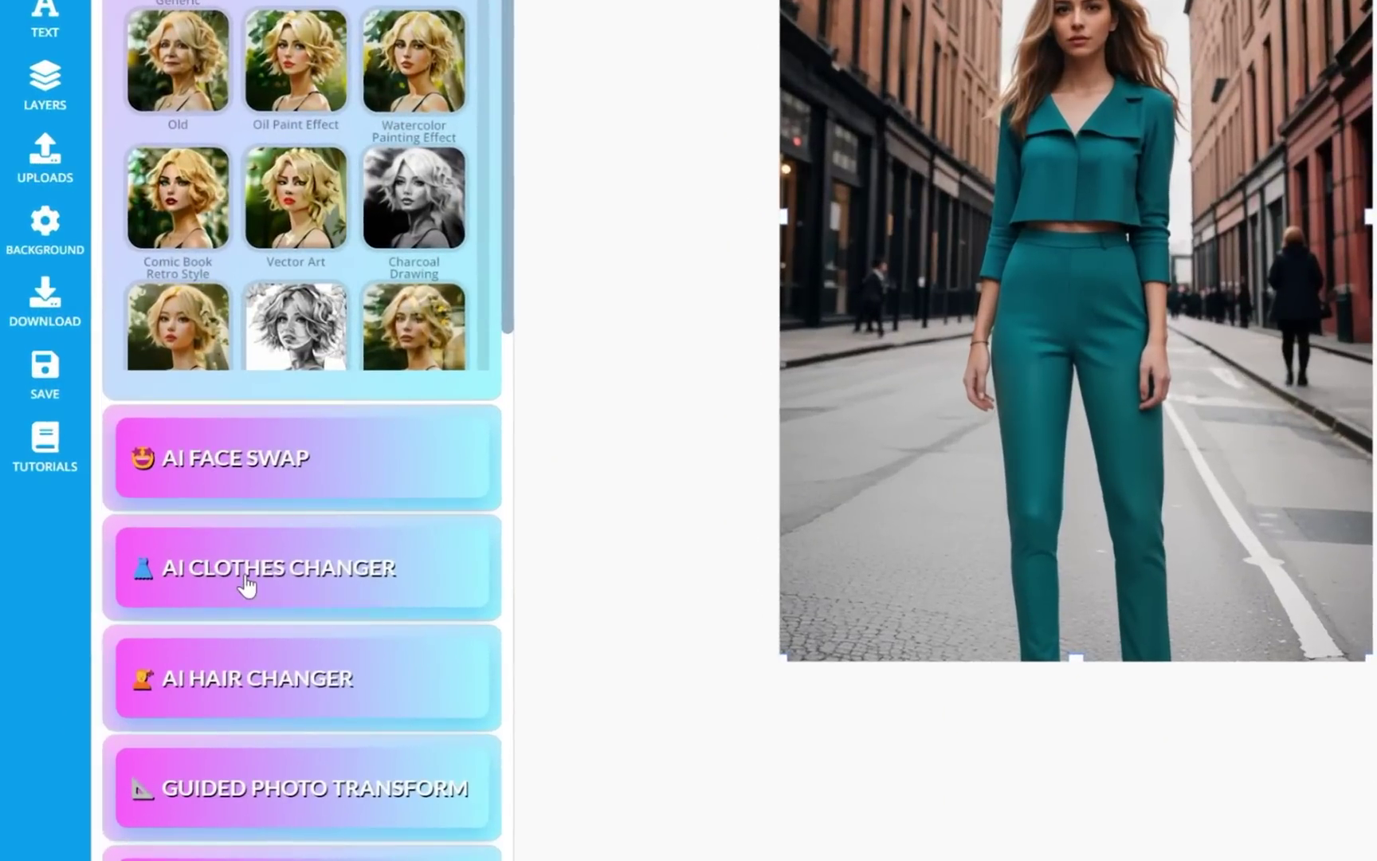
left_click(164, 674)
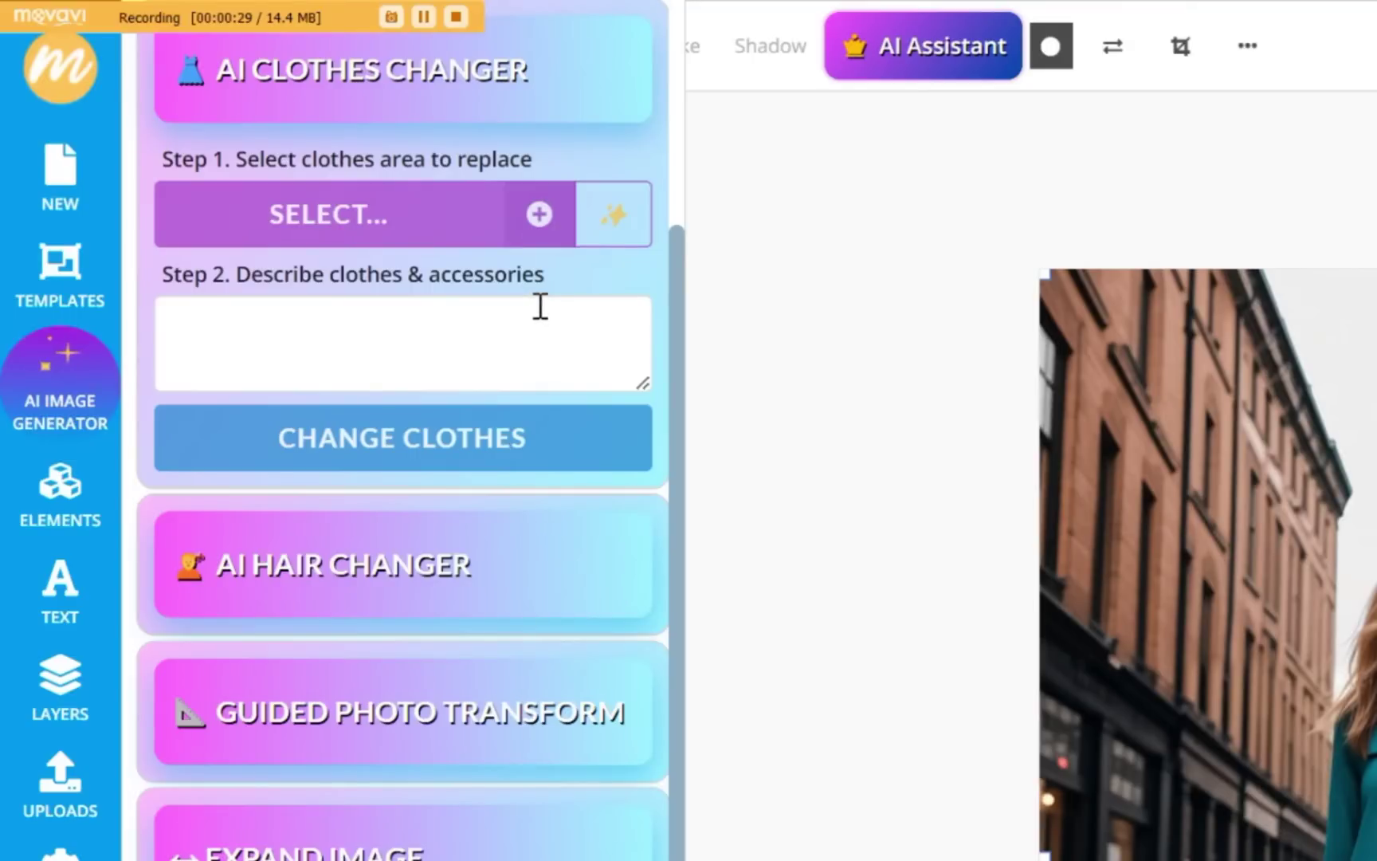
Auto-detect the clothes and restyle them as 'rock tshirt and jeans'.
left_click(616, 217)
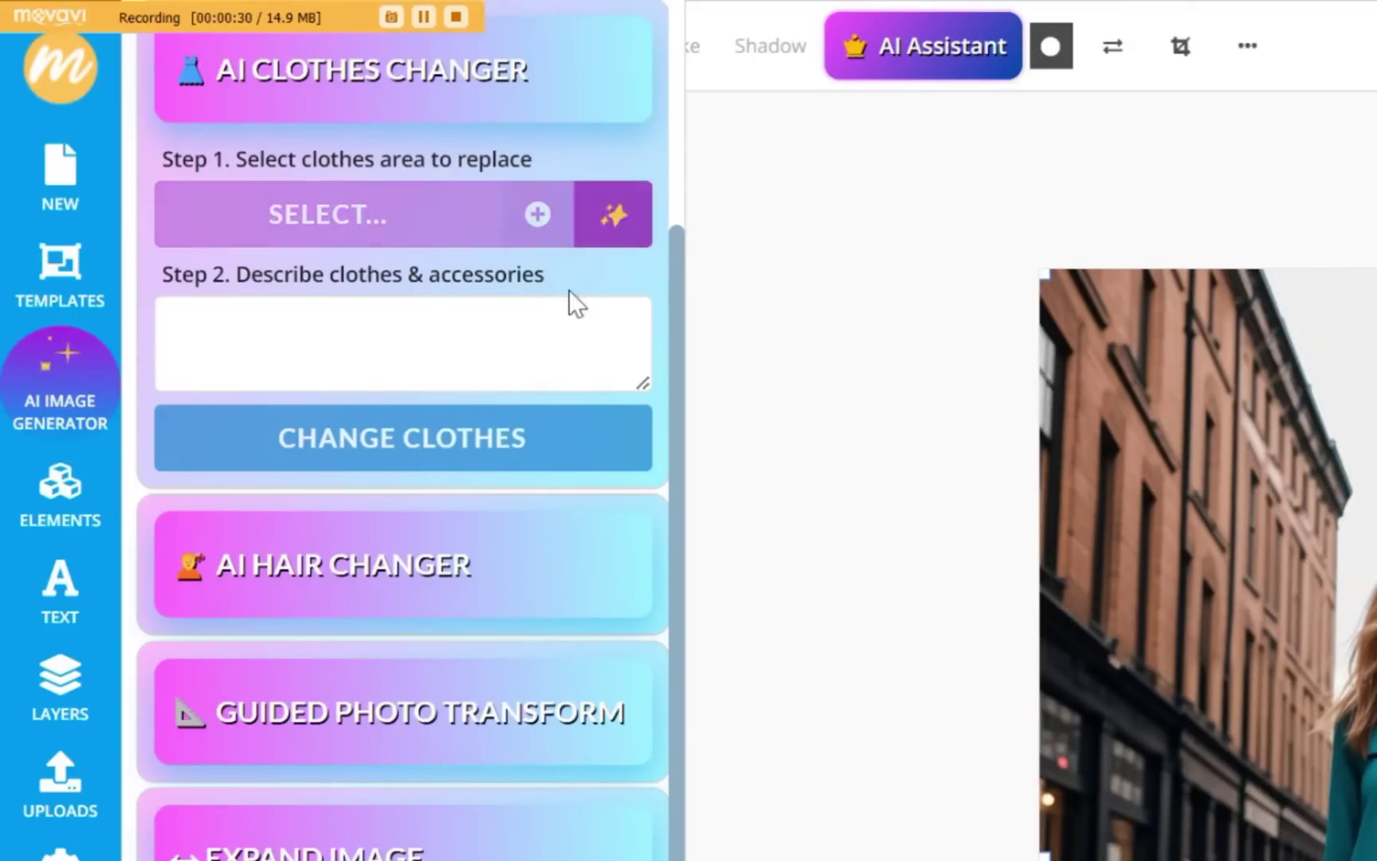
left_click(490, 353)
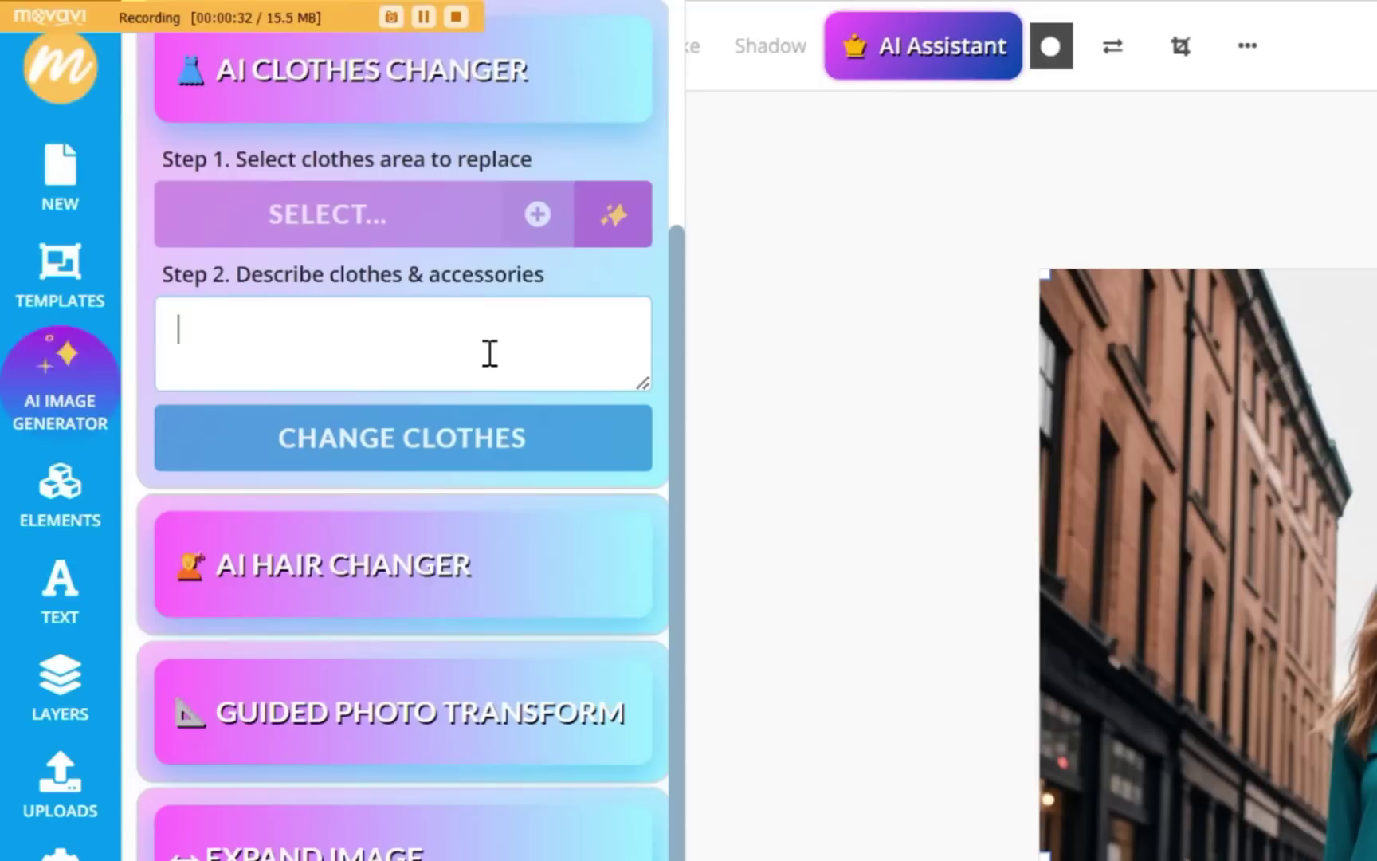
type("rock tshi")
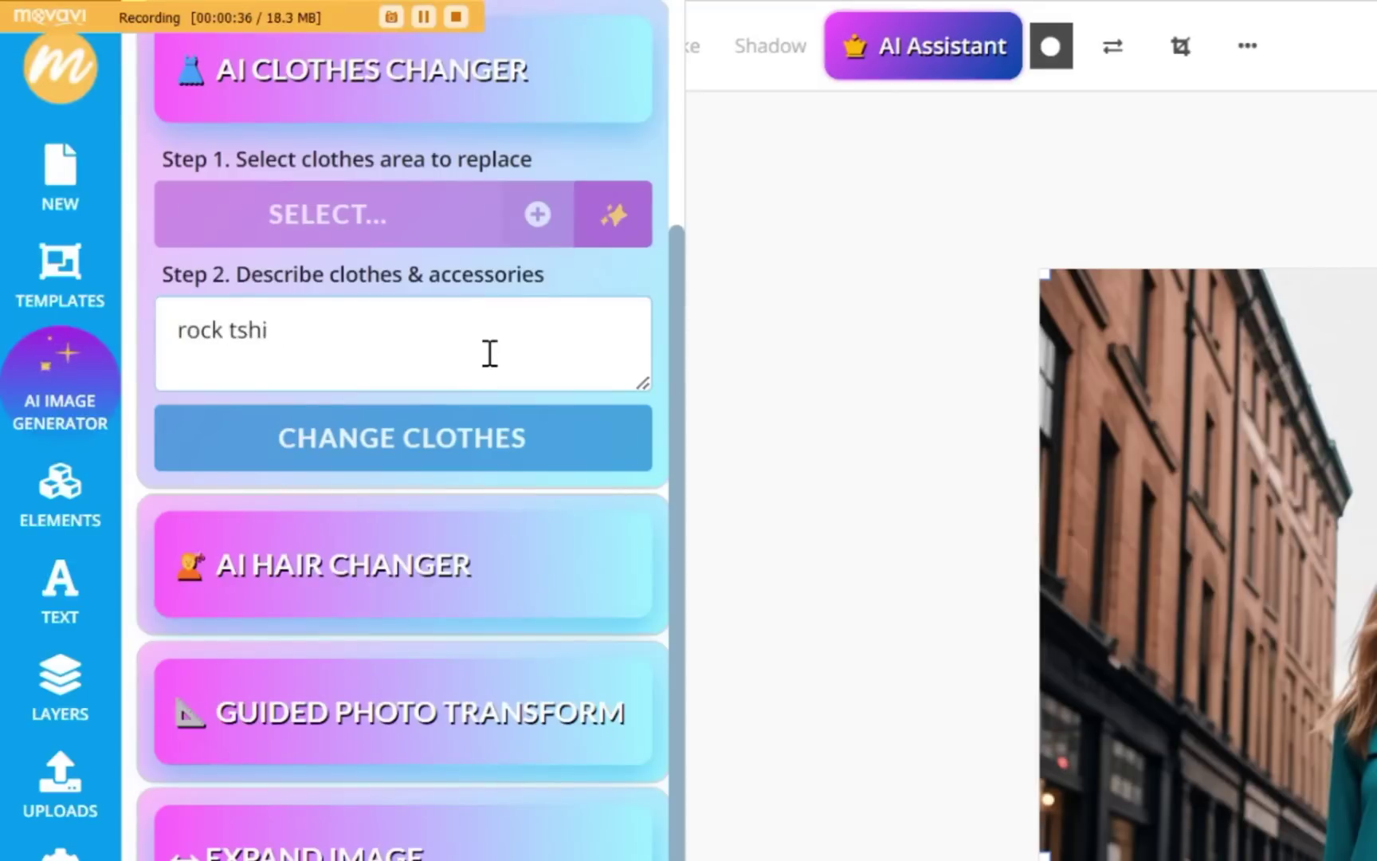
type("rt and jeans")
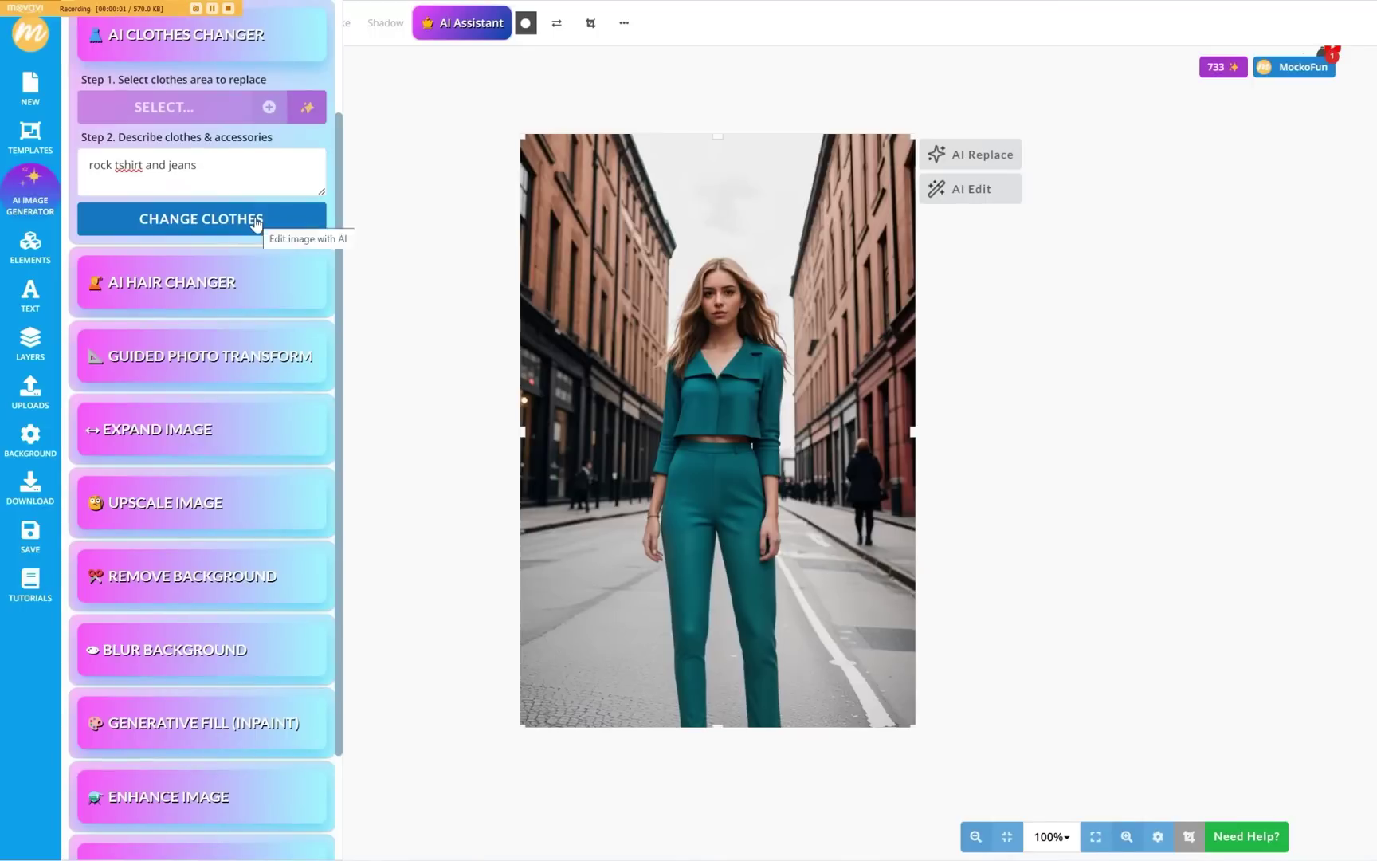
left_click(467, 398)
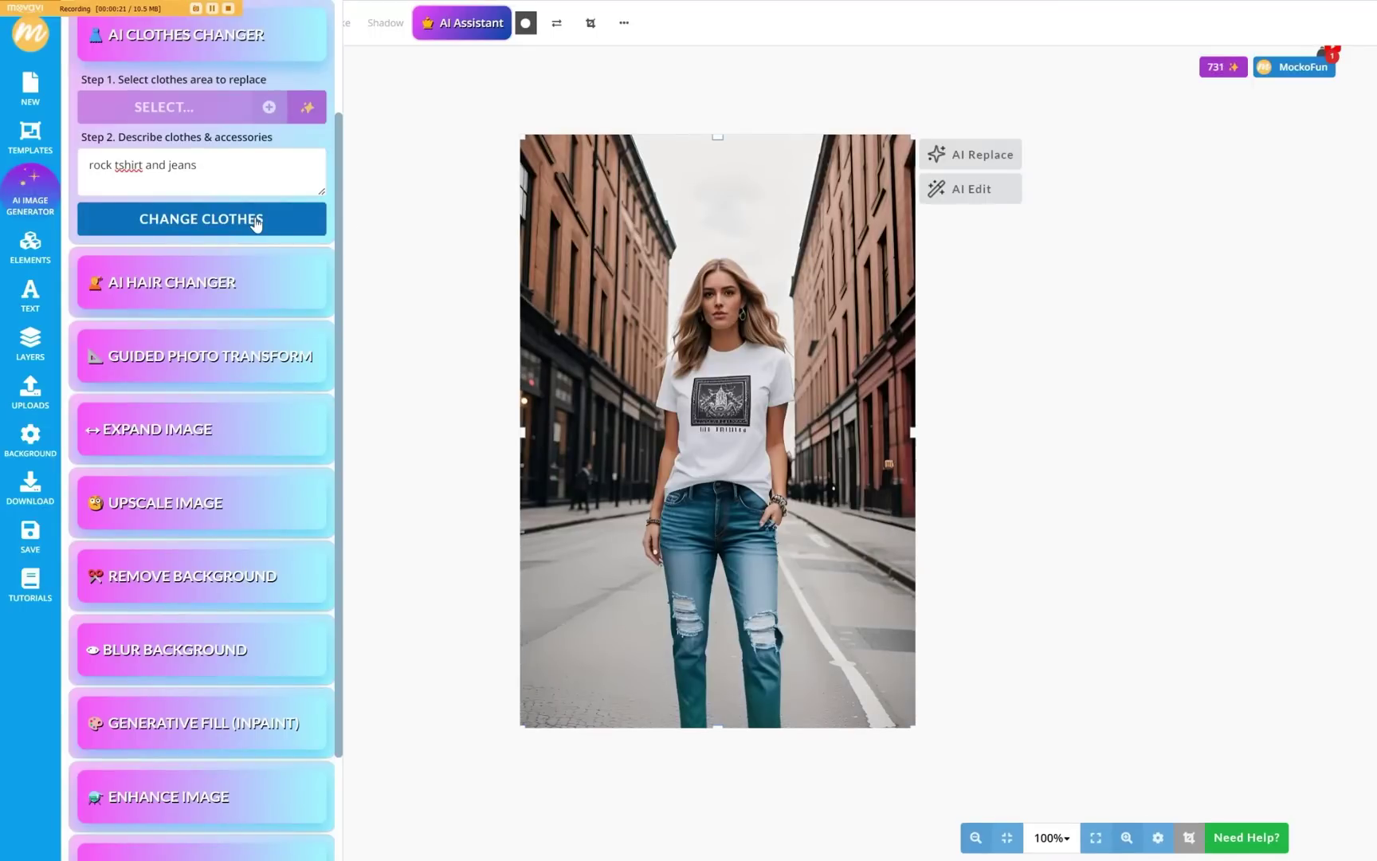
left_click(255, 222)
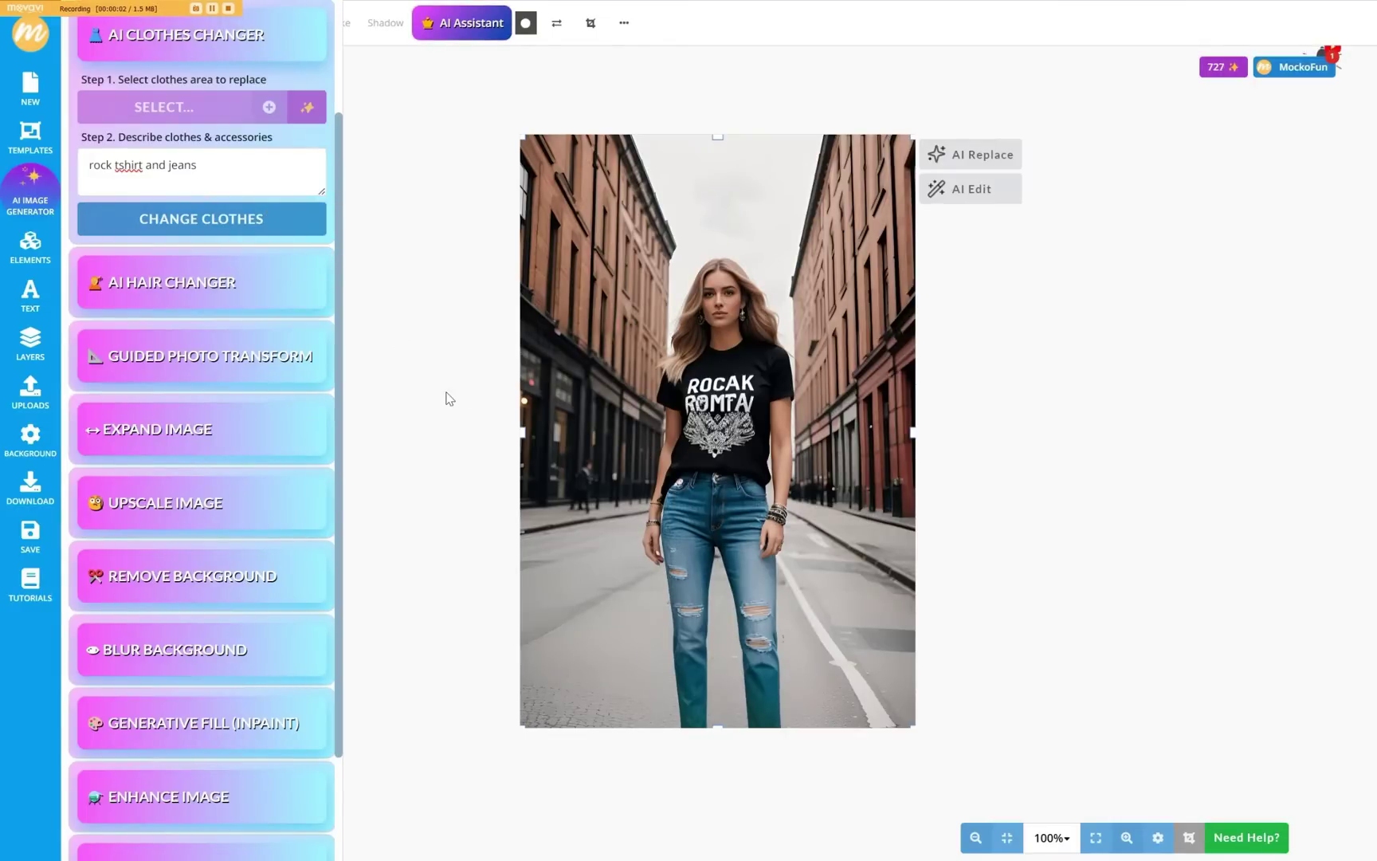
Undo the outfit changes back to the original teal suit.
left_click(985, 466)
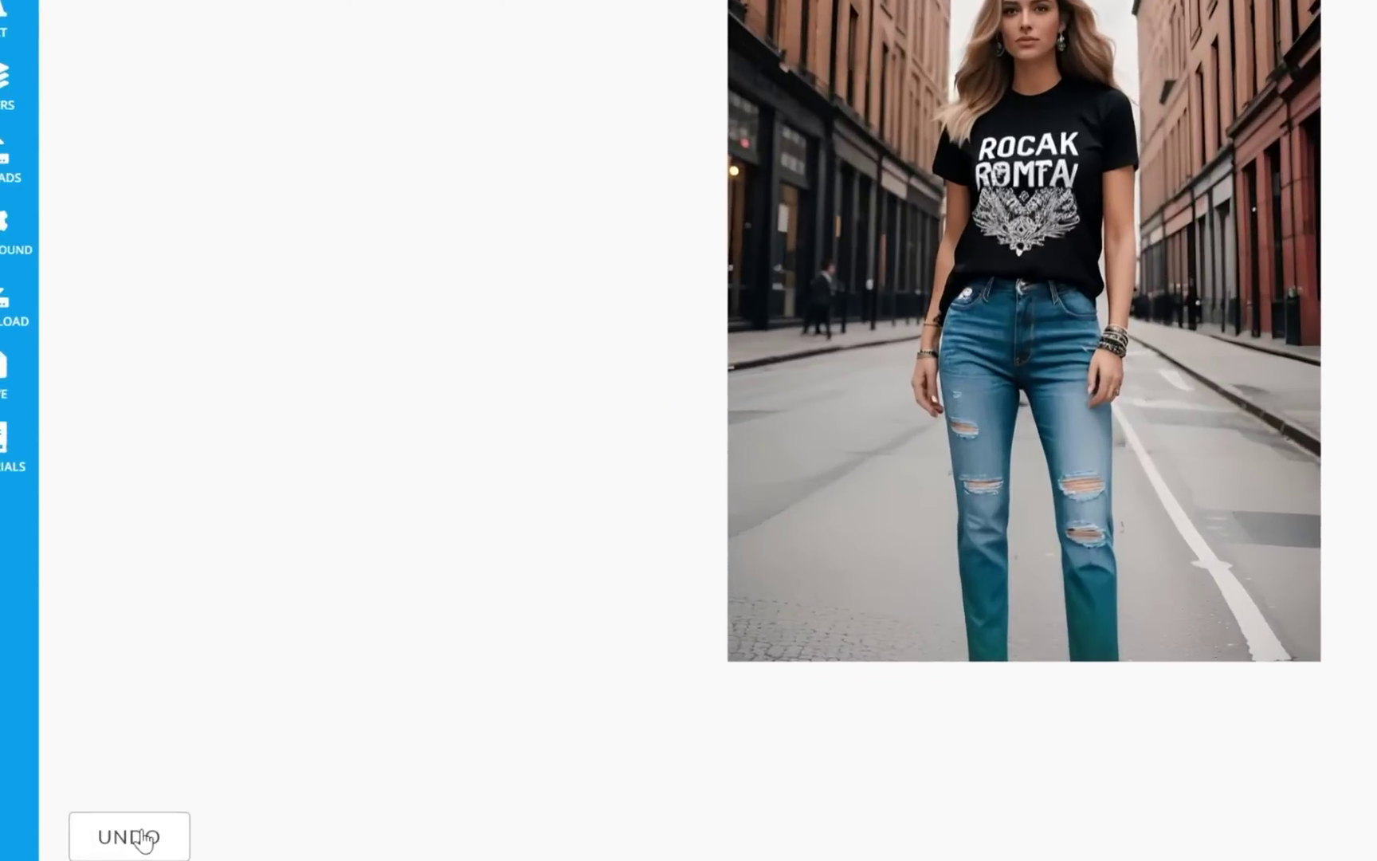
left_click(128, 841)
left_click(141, 839)
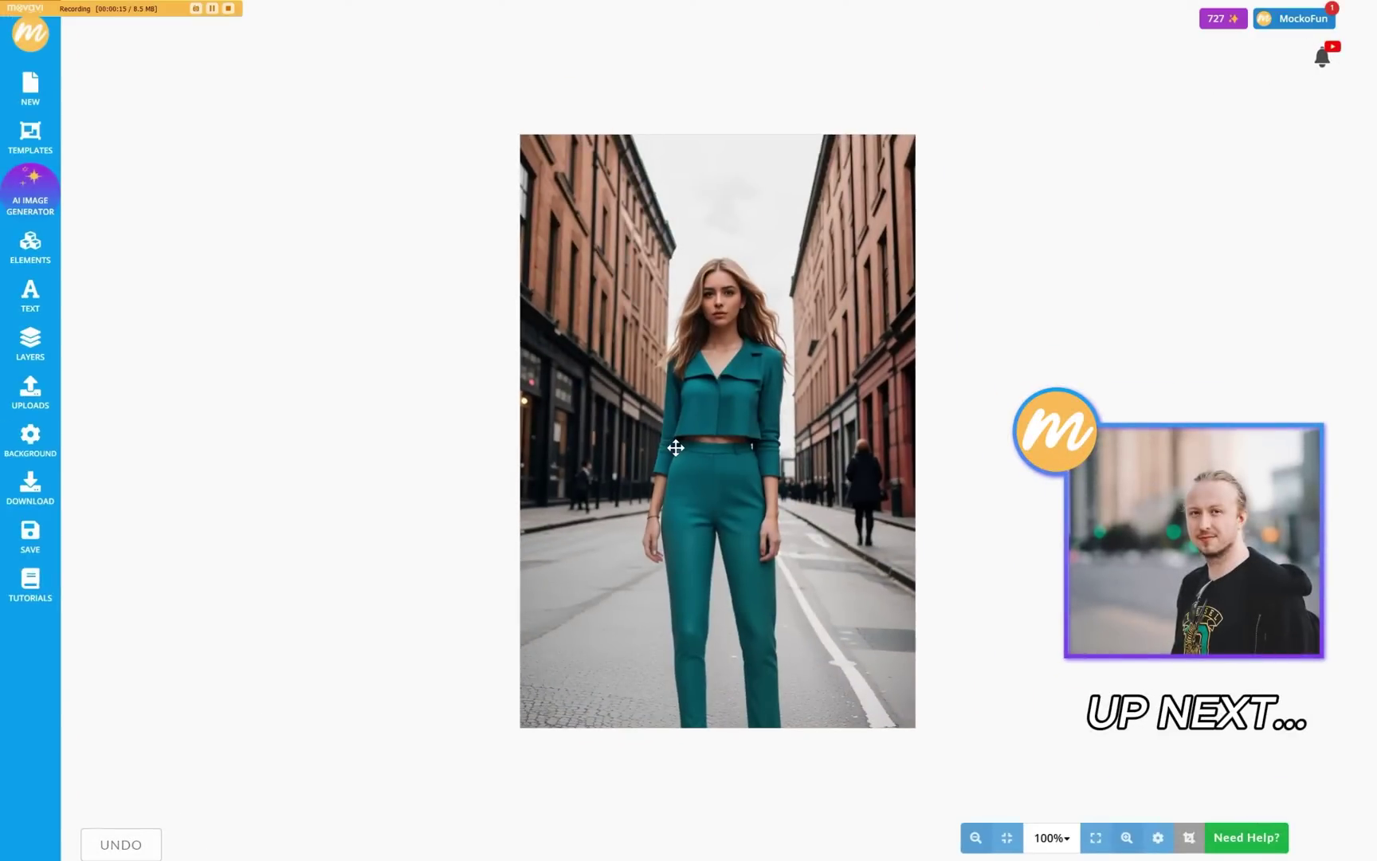
Brush over the jacket and generate a 'boho chic orange top' in its place.
left_click(676, 448)
left_click(970, 189)
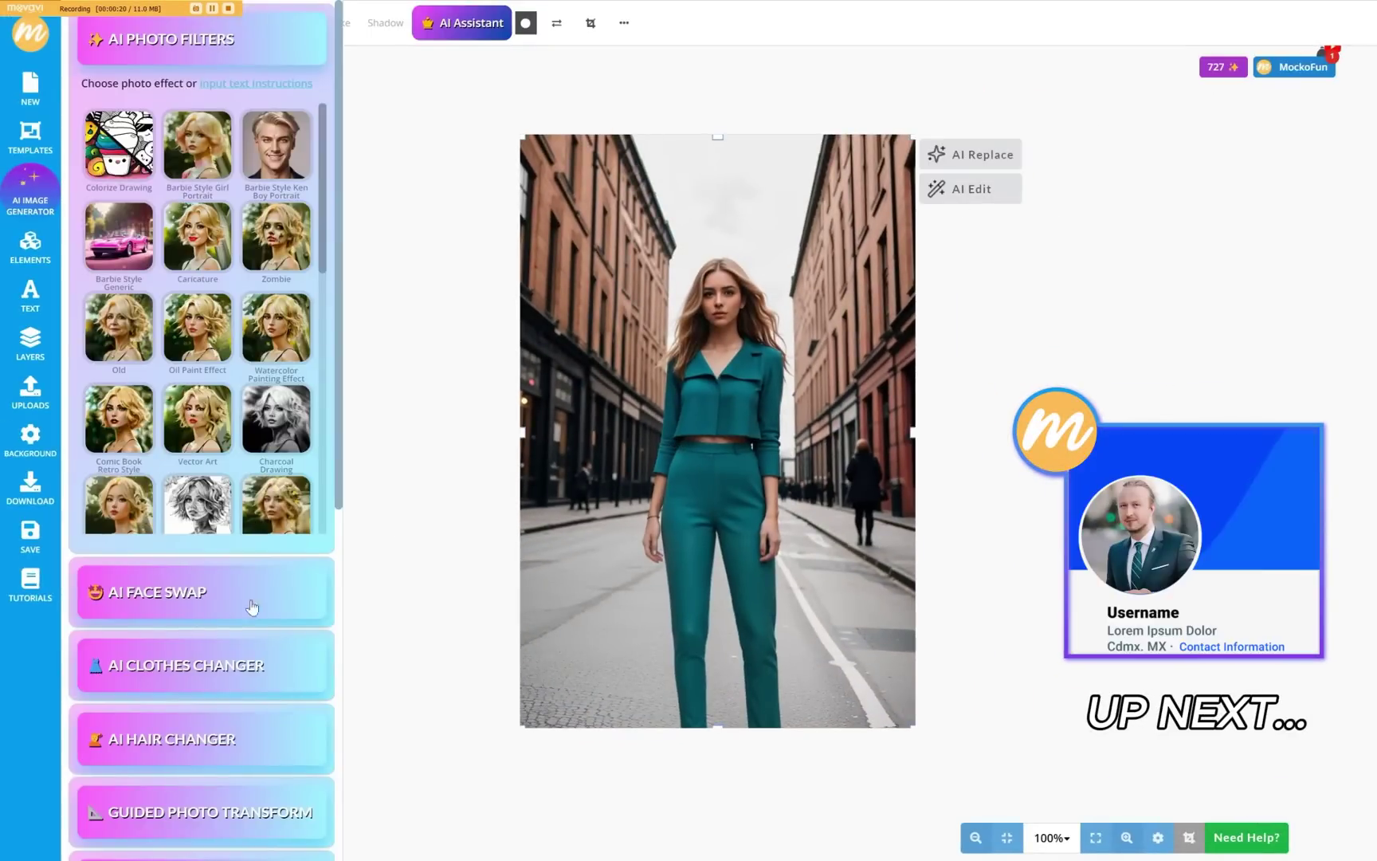
left_click(182, 665)
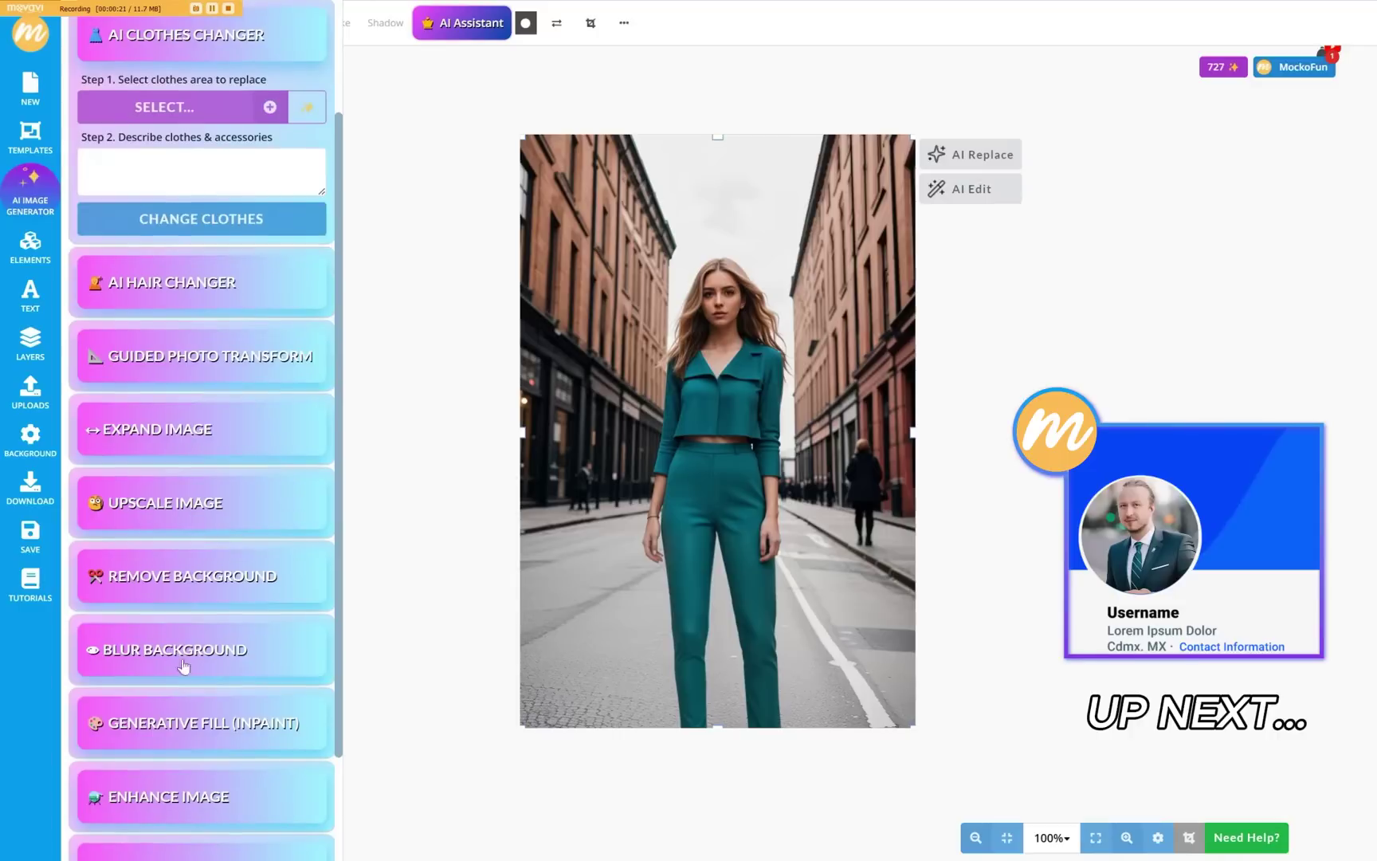
left_click(172, 118)
mouse_move(711, 339)
left_mouse_down()
mouse_move(665, 343)
mouse_move(633, 472)
mouse_move(648, 506)
mouse_move(676, 450)
mouse_move(753, 463)
mouse_move(780, 494)
mouse_move(791, 379)
mouse_move(712, 339)
left_mouse_up()
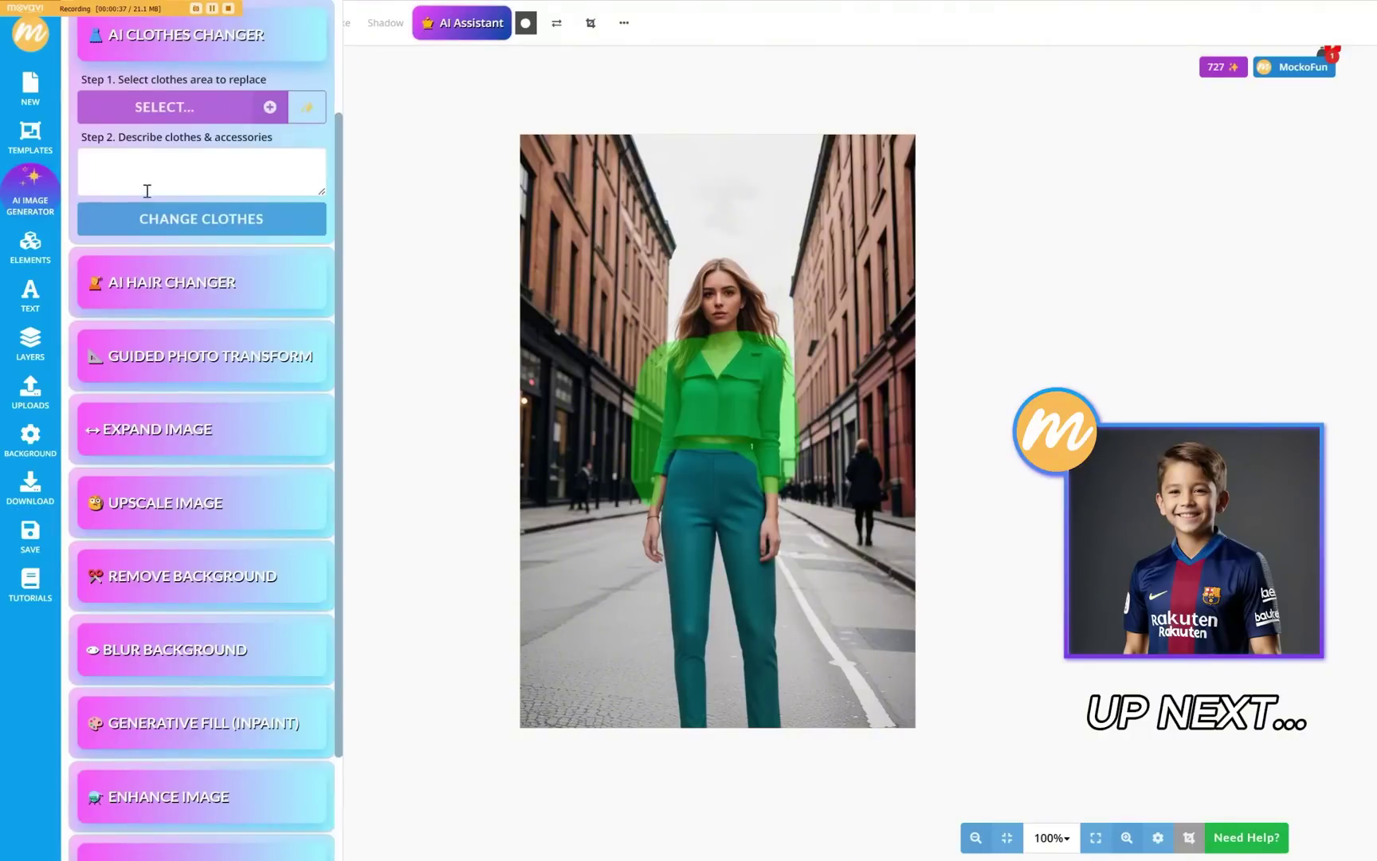
left_click(192, 171)
type("boho c")
type("hic orange top")
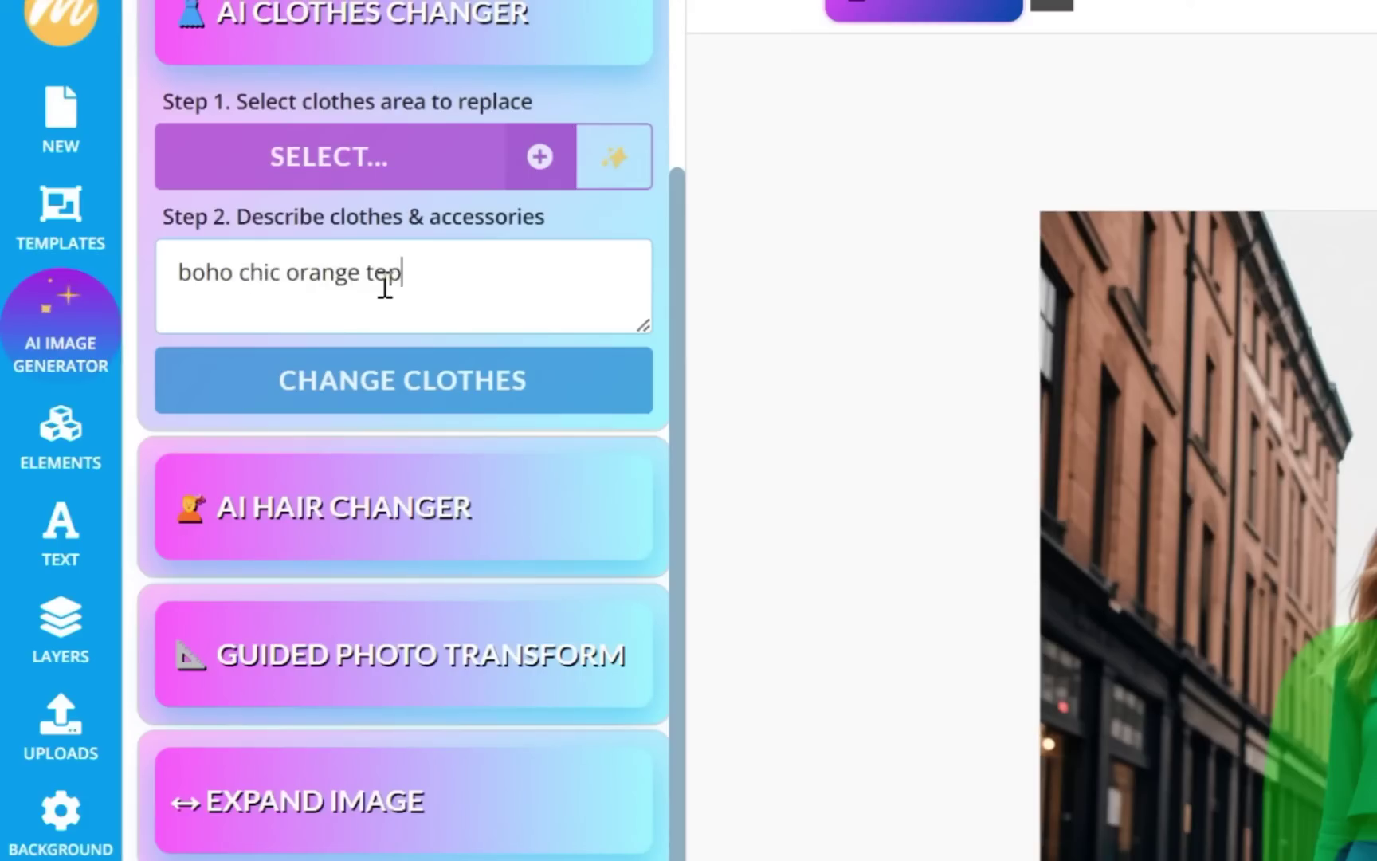
left_click(279, 390)
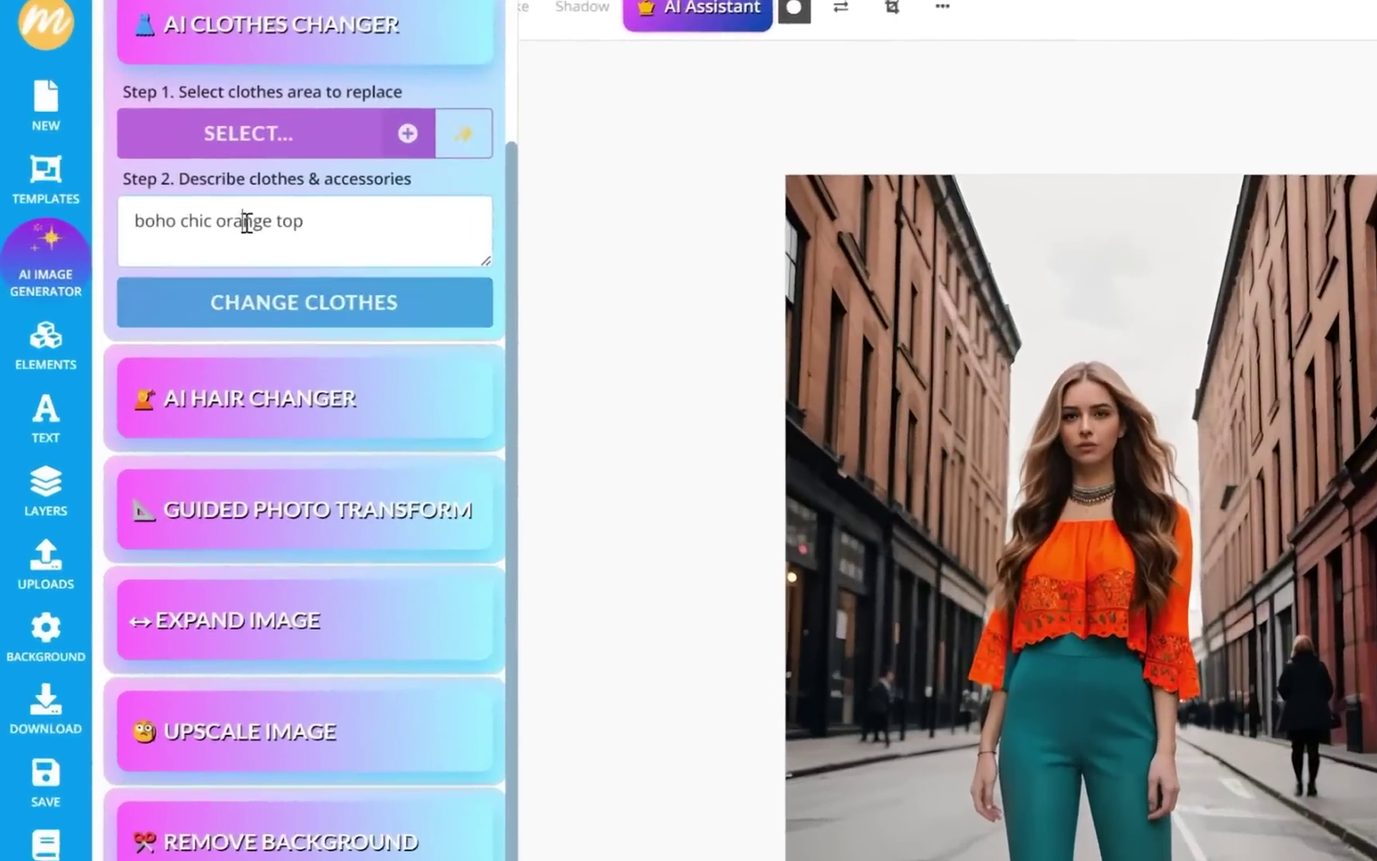
Change the description to 'boho chic green top' and regenerate the top in green.
double_click(164, 165)
type("green")
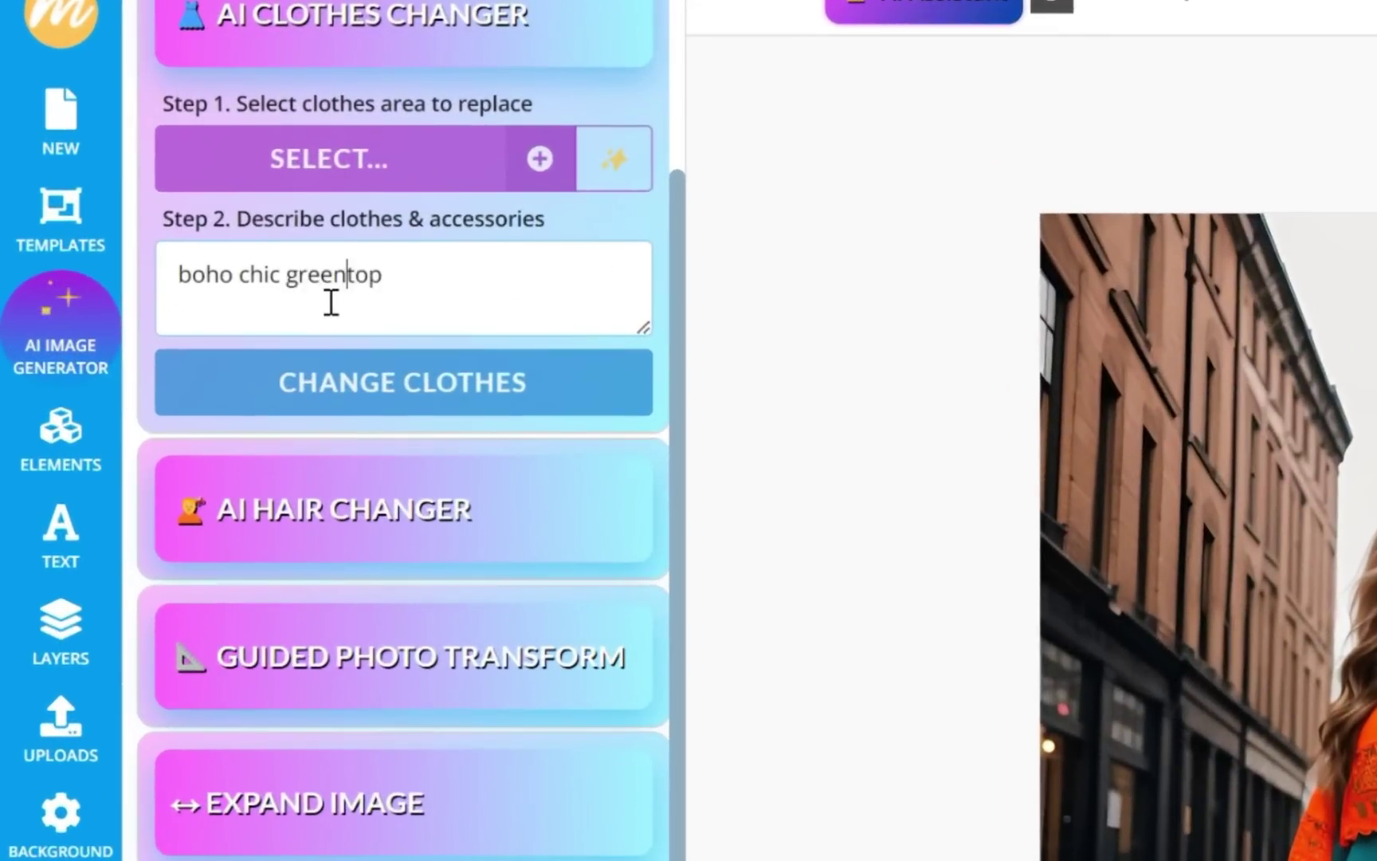
left_click(353, 387)
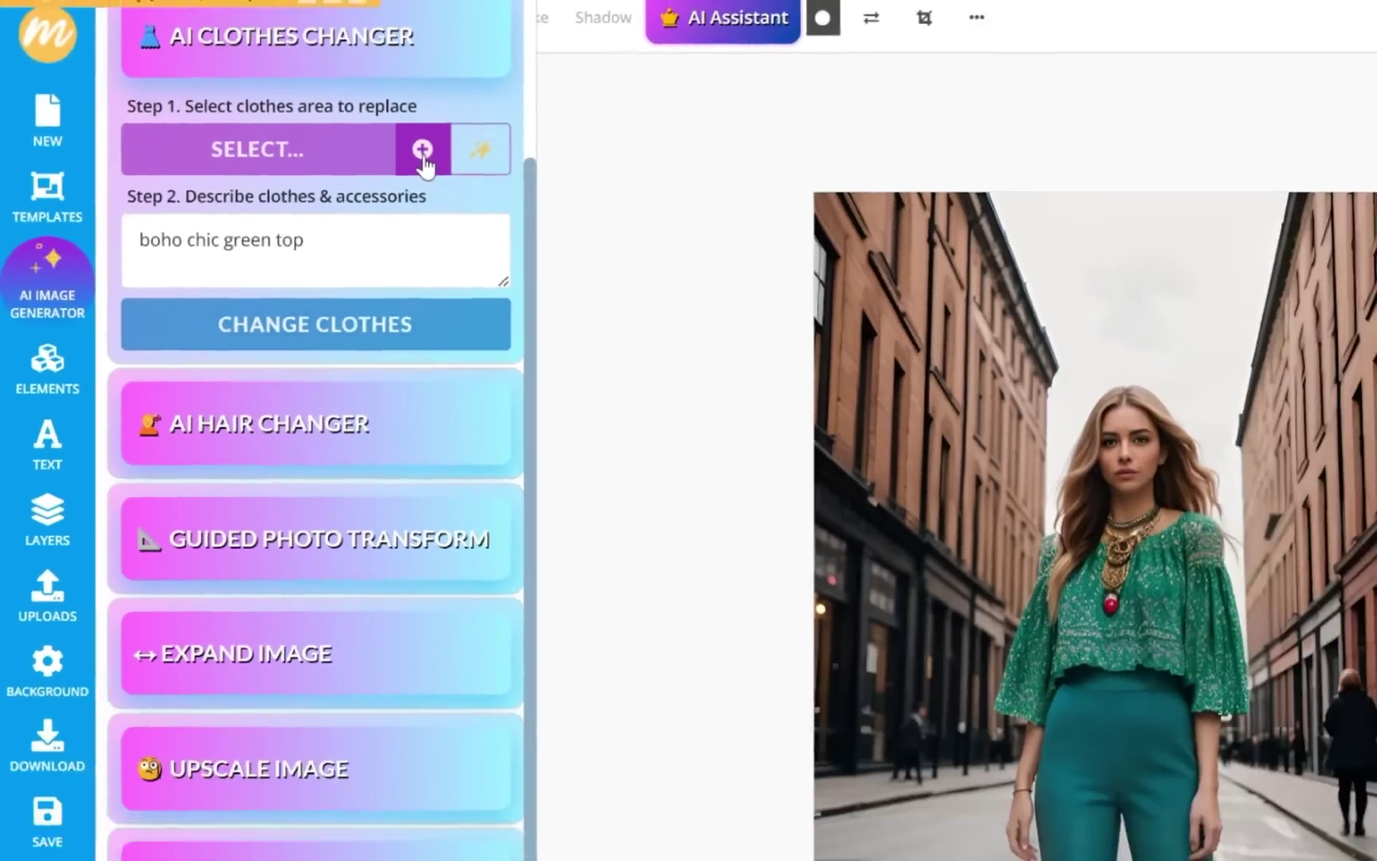
Add the trousers to the clothes selection by outlining both legs.
left_click(540, 183)
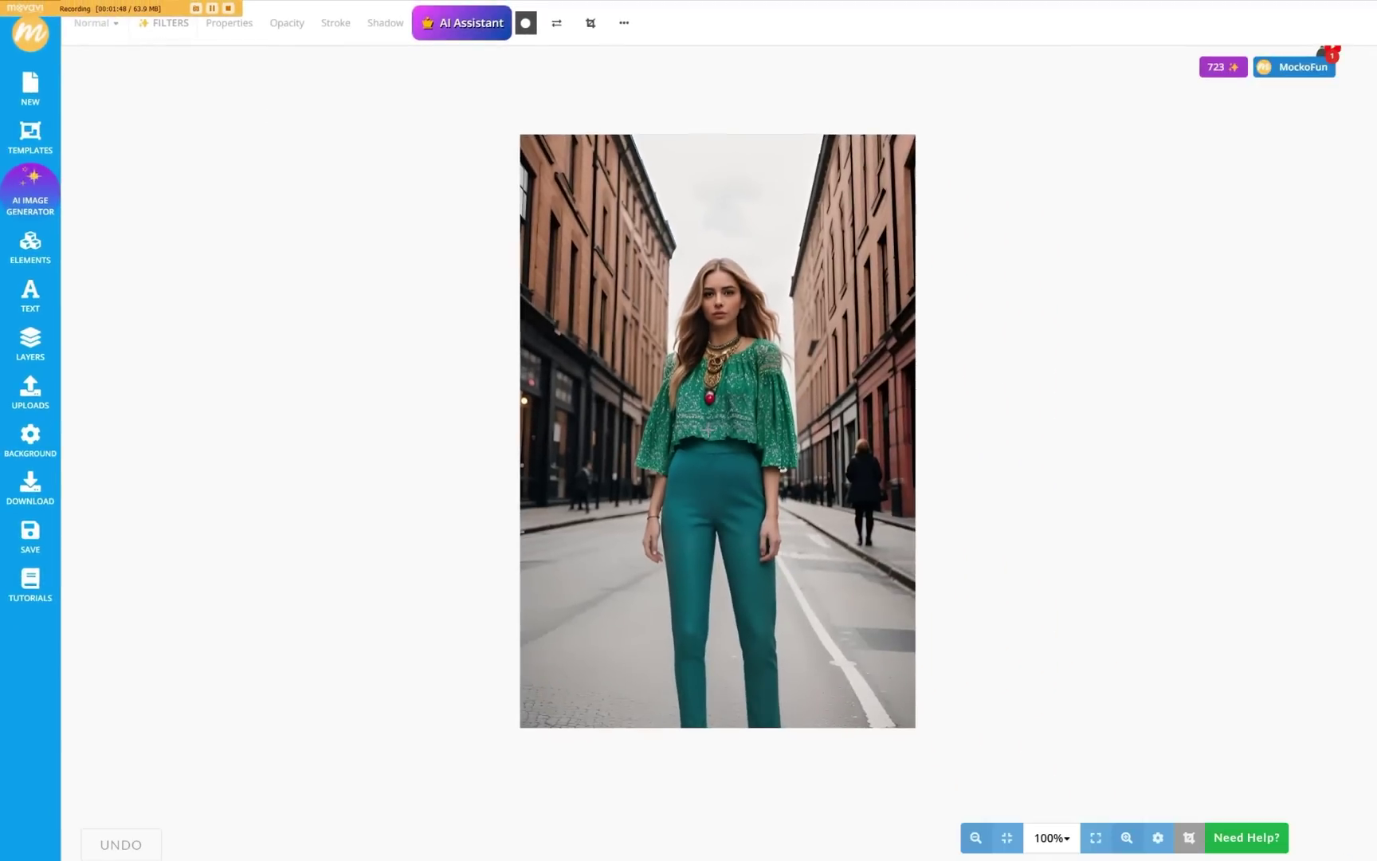
left_click_drag(655, 473, 656, 709)
mouse_move(813, 712)
left_mouse_down()
mouse_move(809, 577)
mouse_move(784, 468)
left_mouse_up()
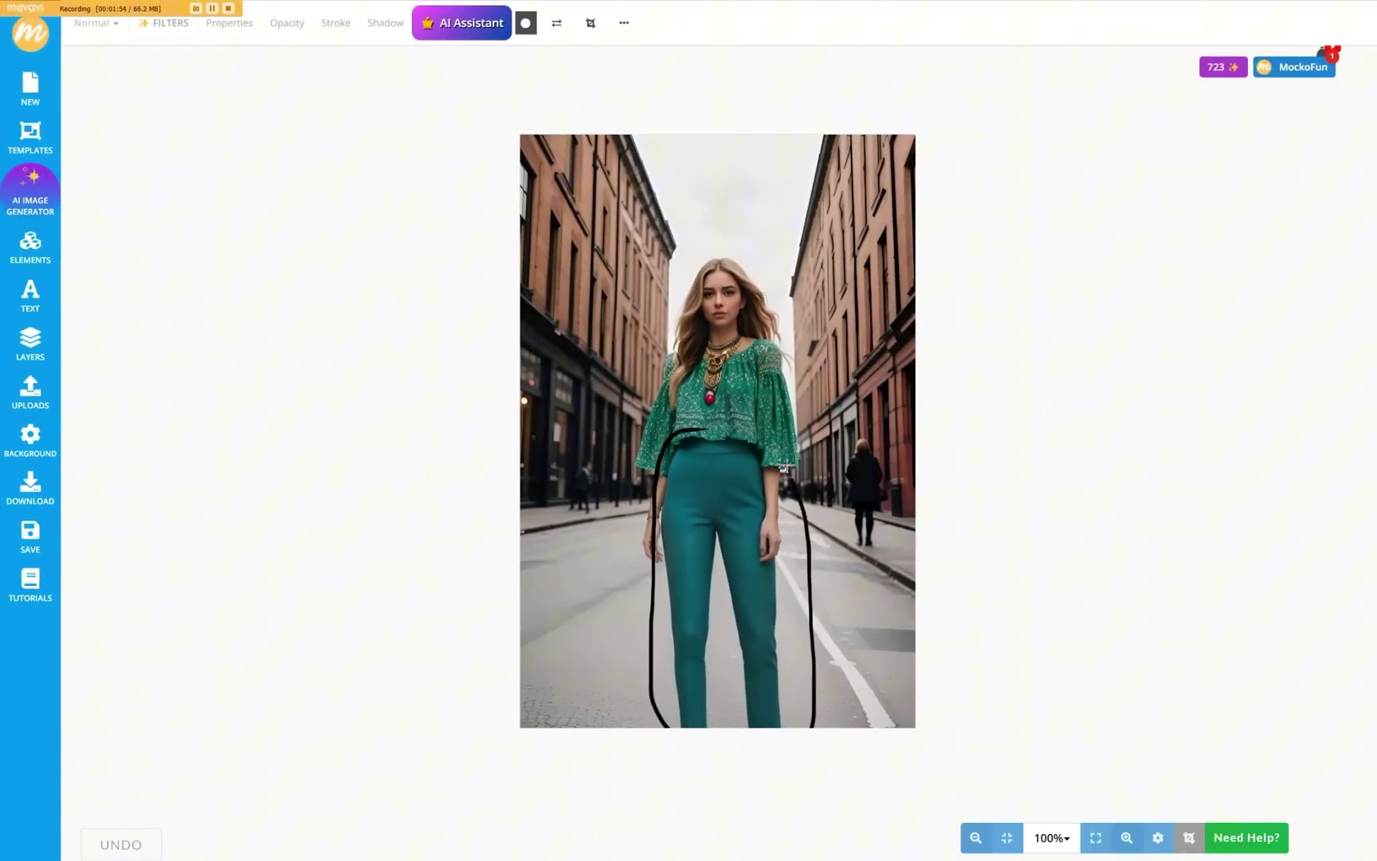
left_click_drag(733, 422, 706, 431)
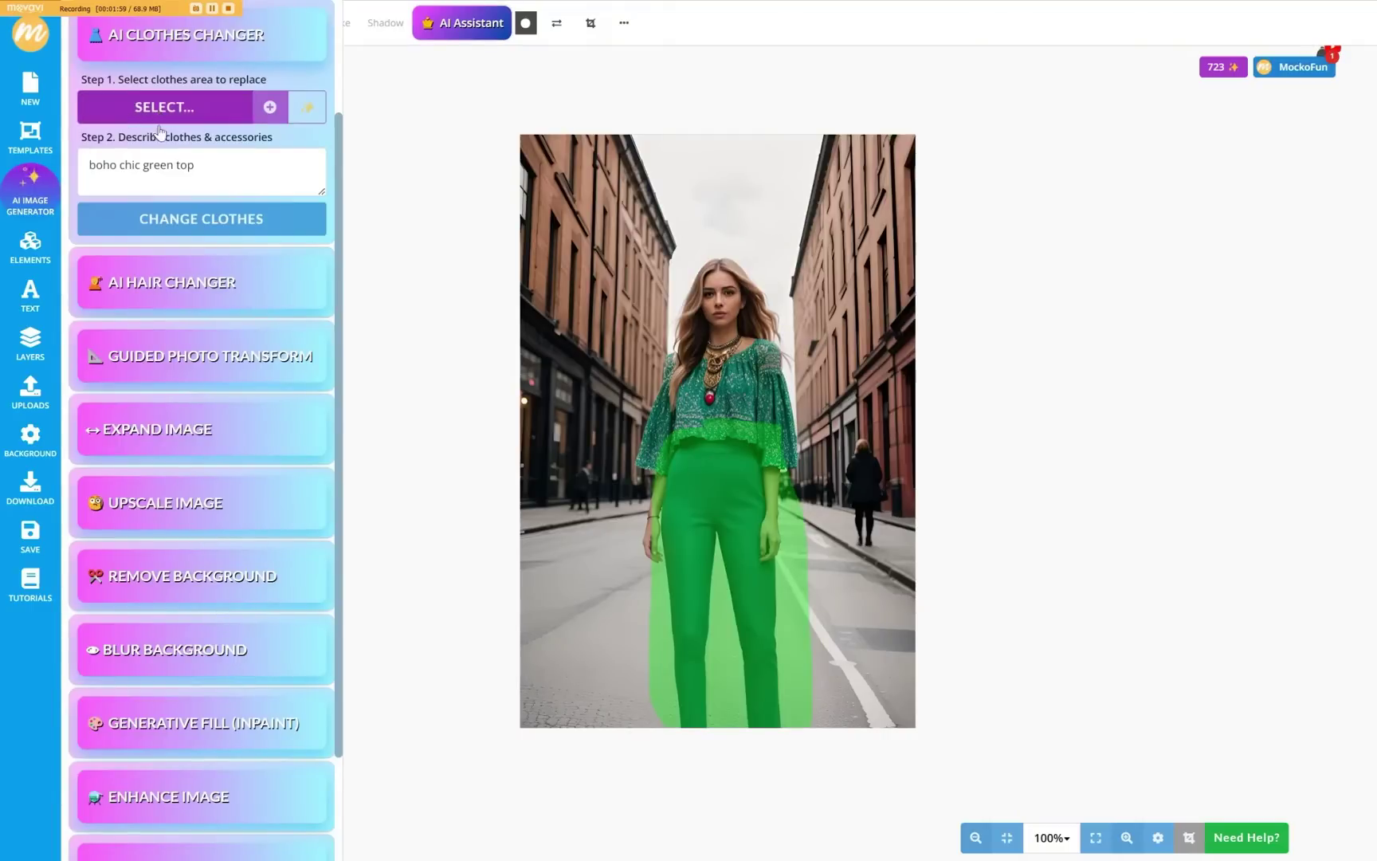
Regenerate the top and trousers as a 'boho chic outfit'.
left_click(197, 160)
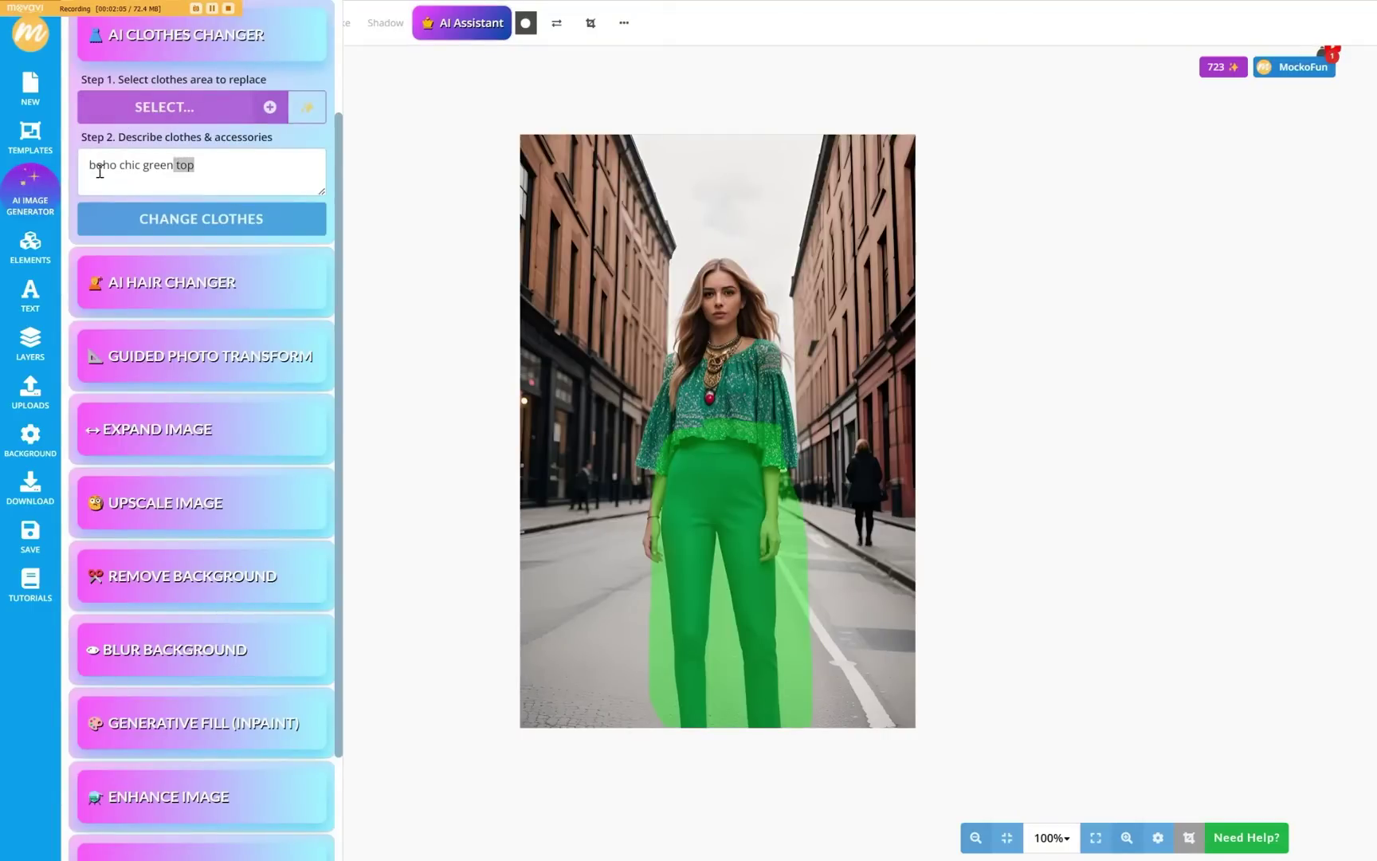
type("outfit")
left_click(161, 220)
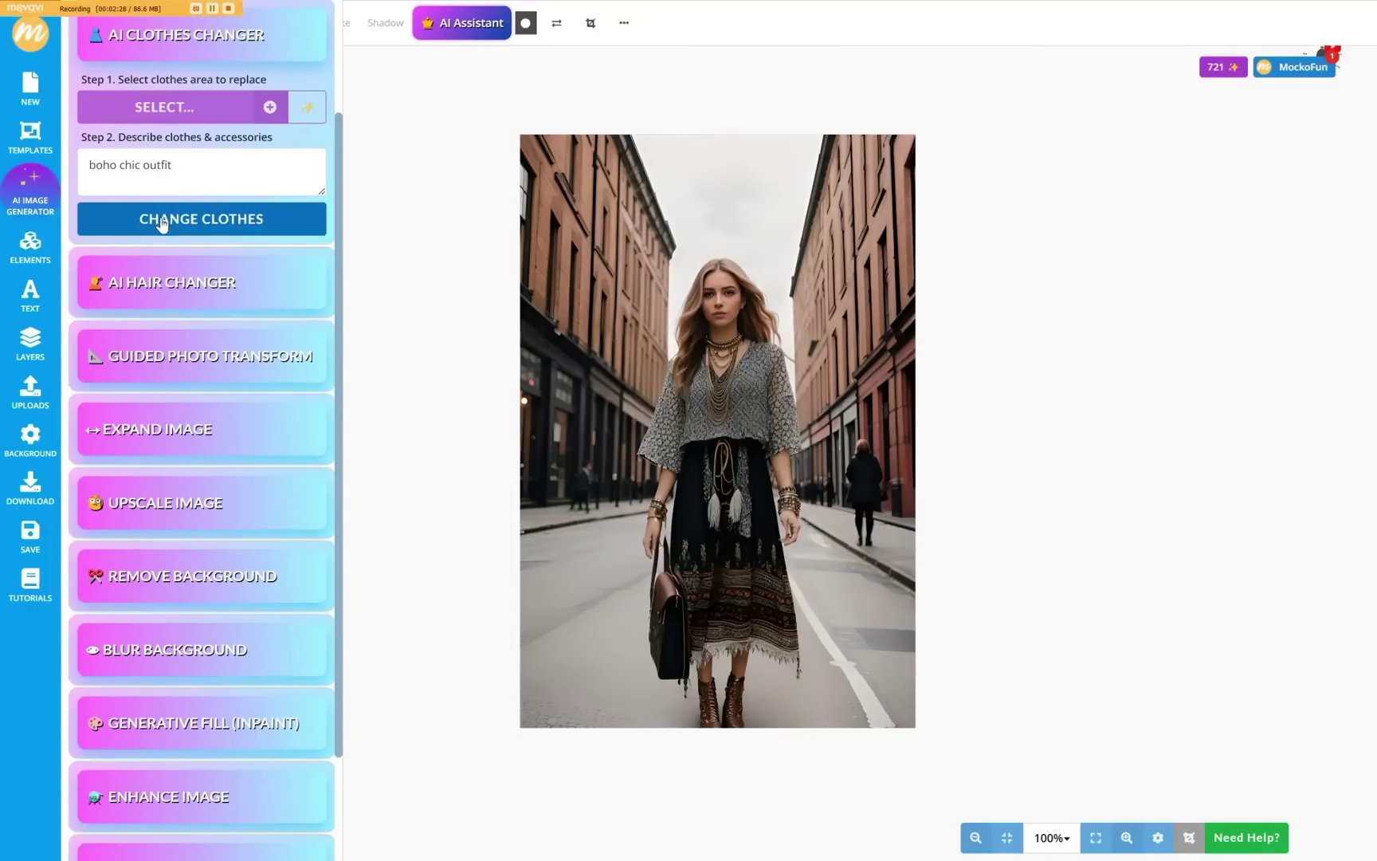
Replace the outfit with a 'fuchsia elegant dress'.
triple_click(211, 170)
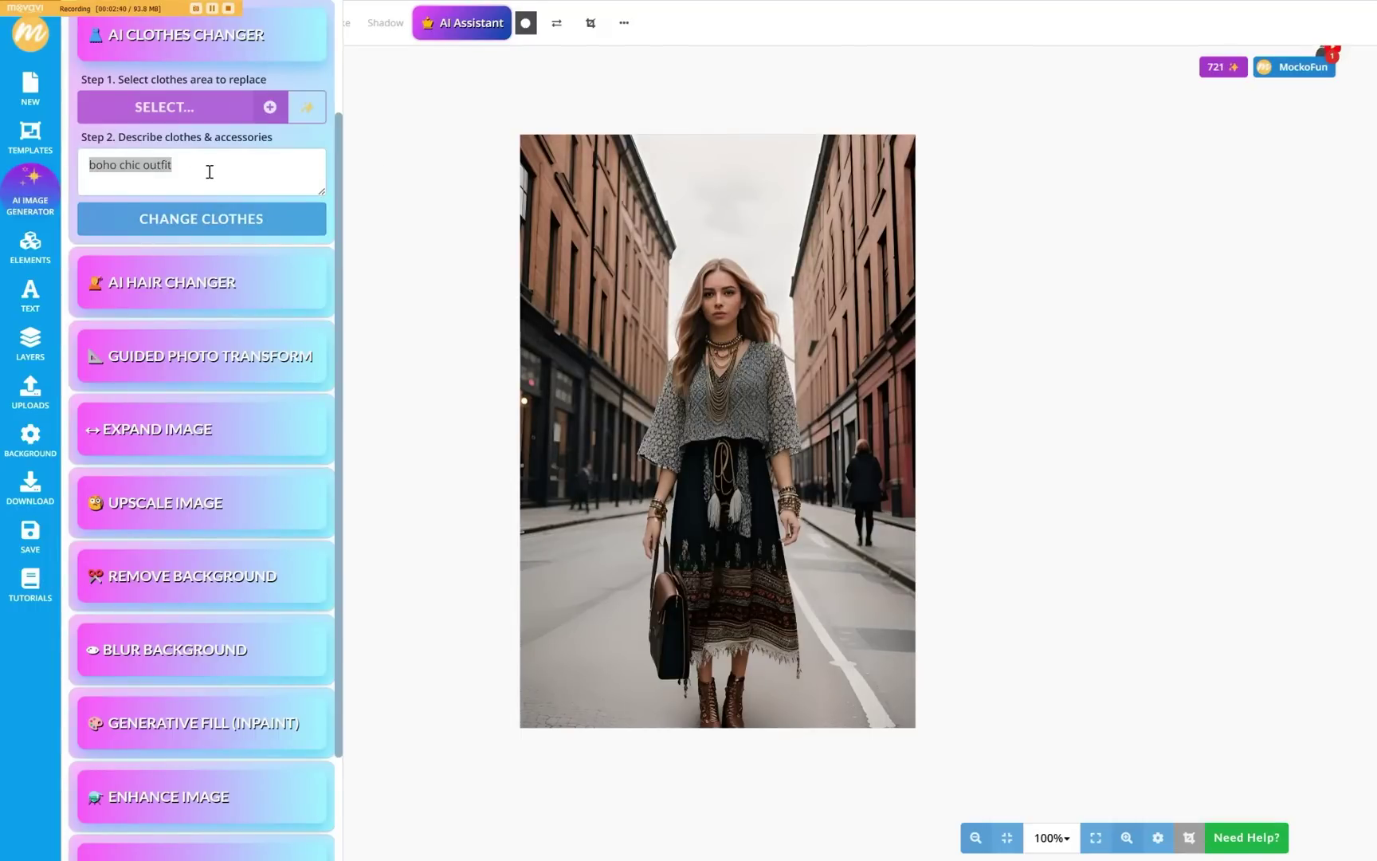
type("fuchsia elegant dress")
left_click(154, 221)
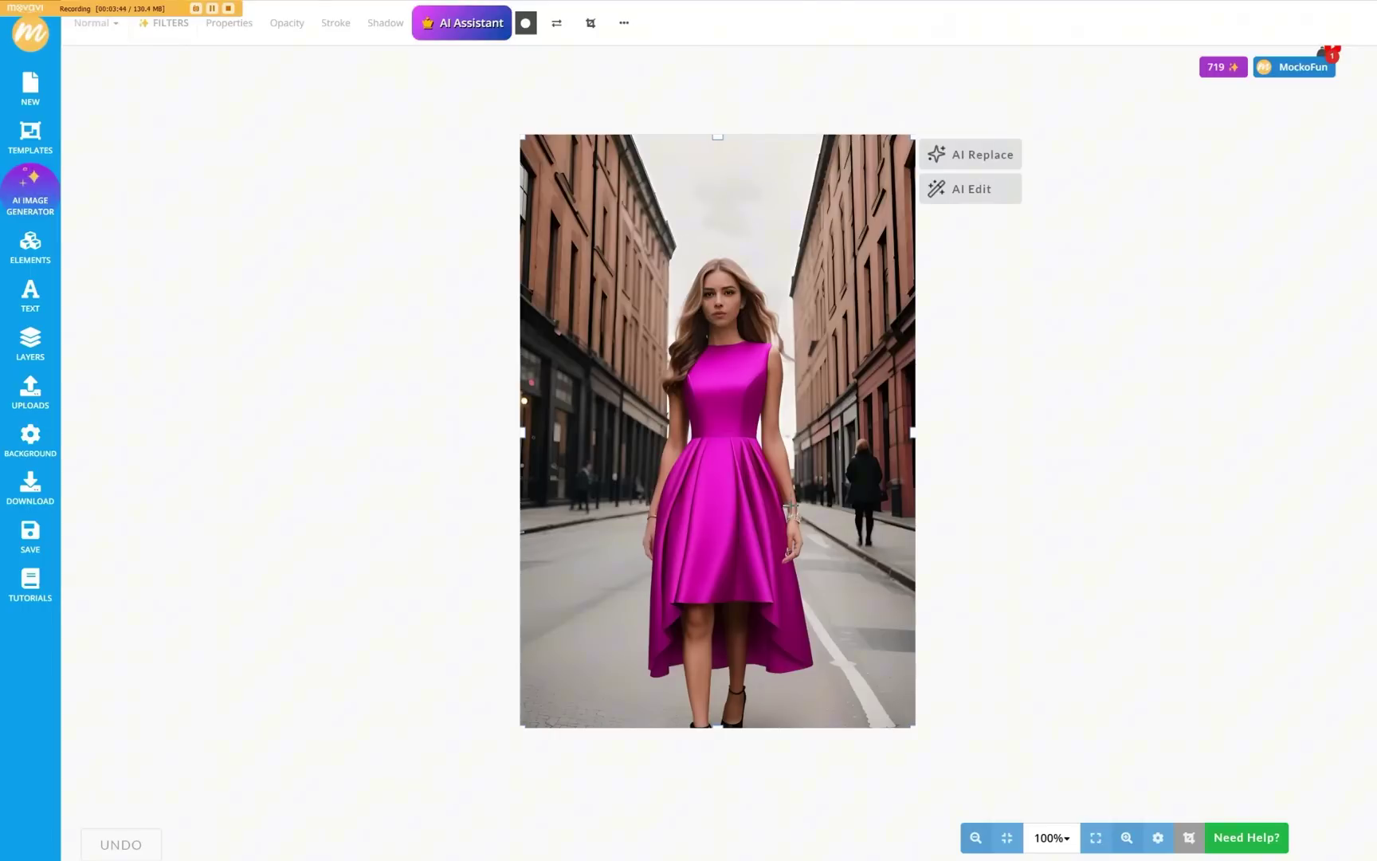
left_click(971, 188)
Outline the woman's hand and generate a 'golden hand purse' there.
left_click_drag(812, 520, 791, 490)
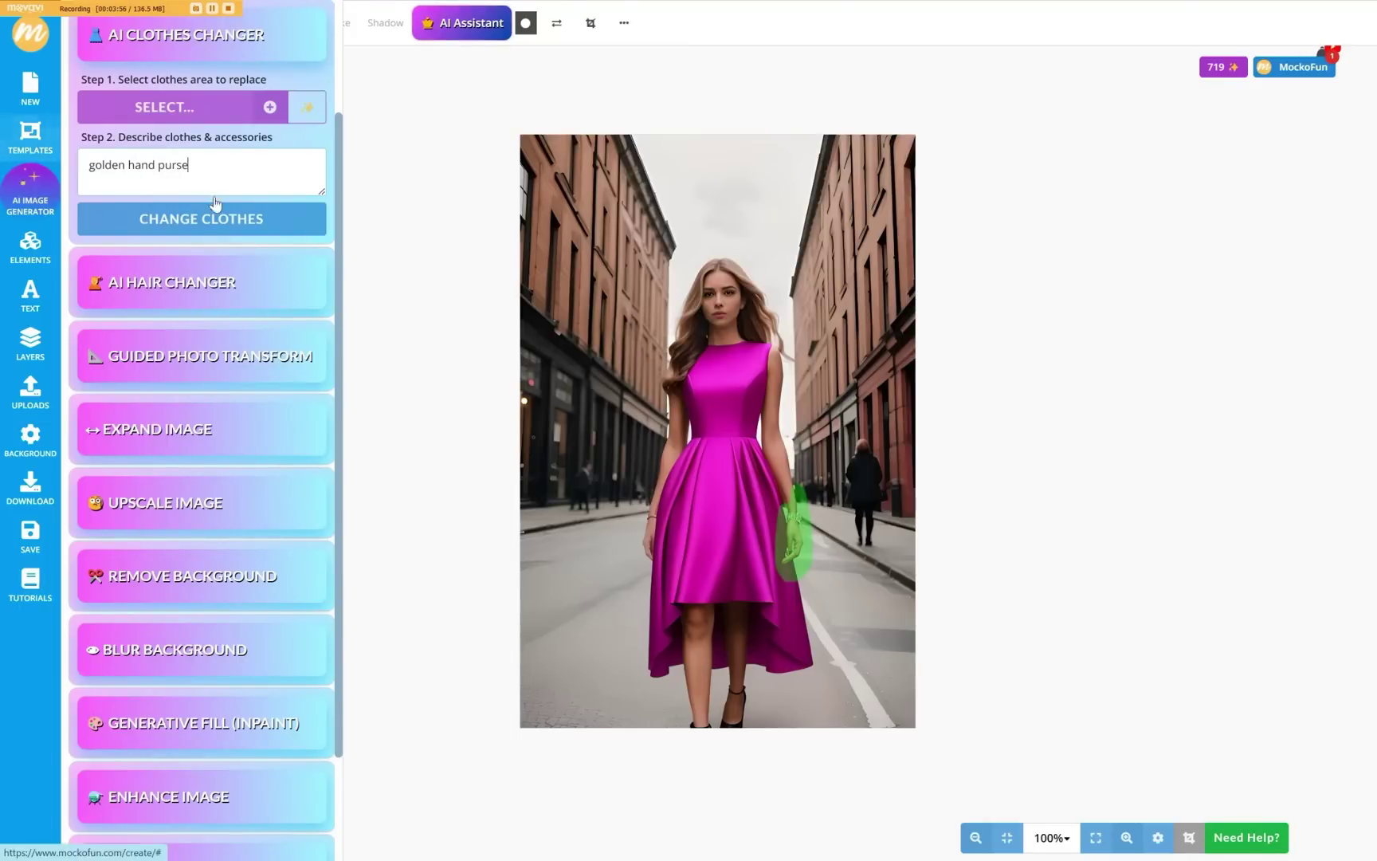
left_click(204, 217)
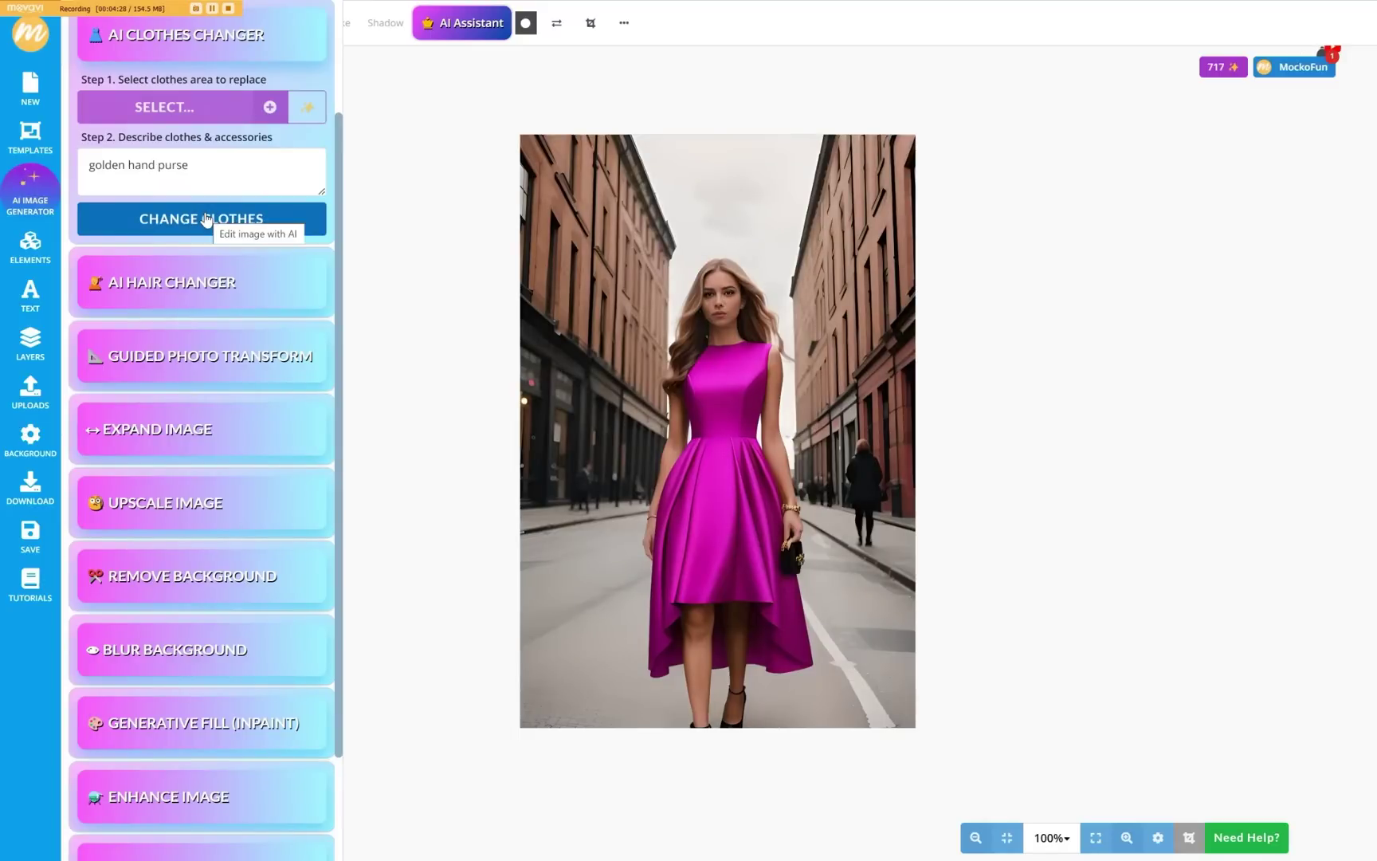
left_click(206, 218)
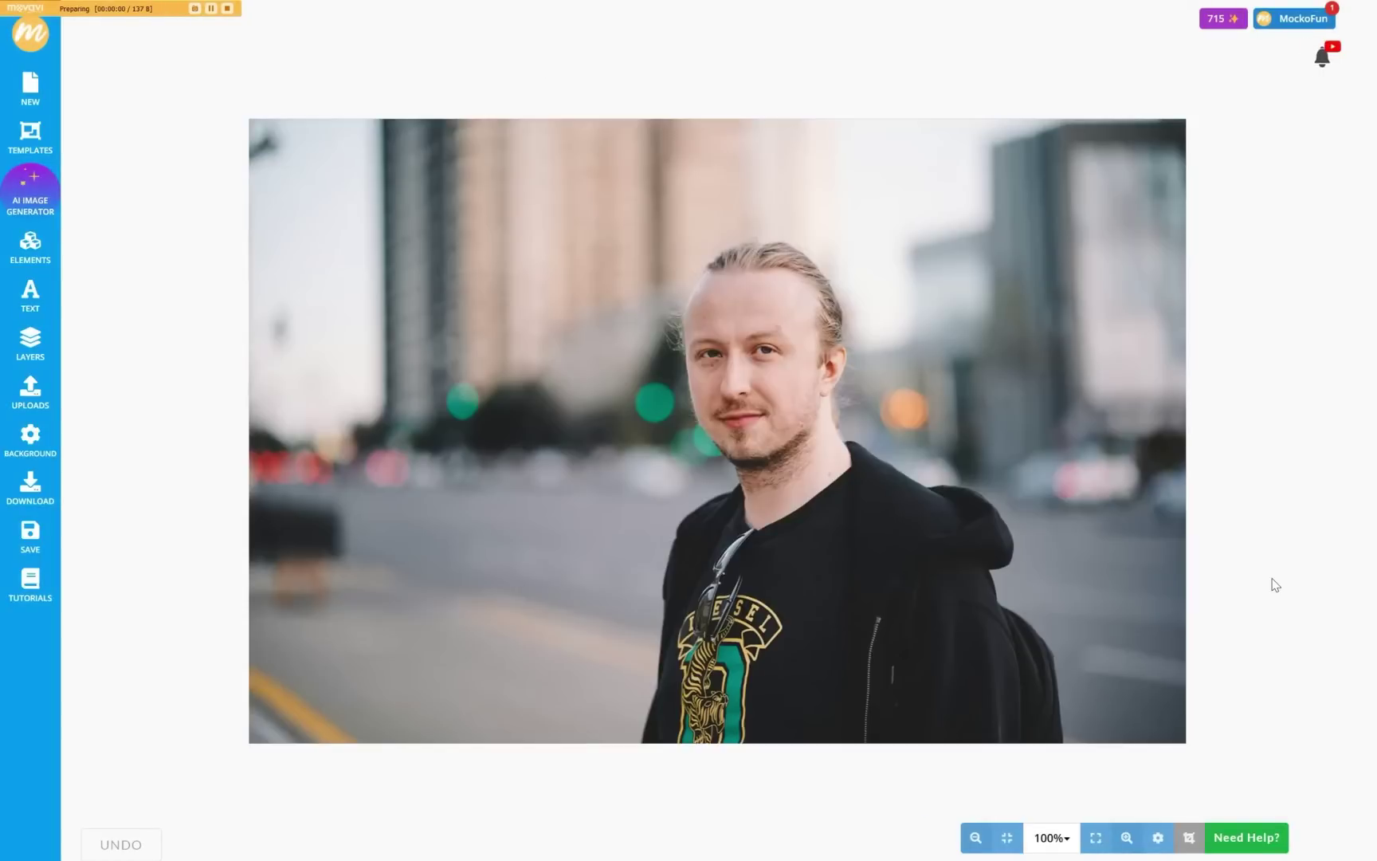
Dress the man in a 'business suit' using automatic clothes detection.
left_click(729, 456)
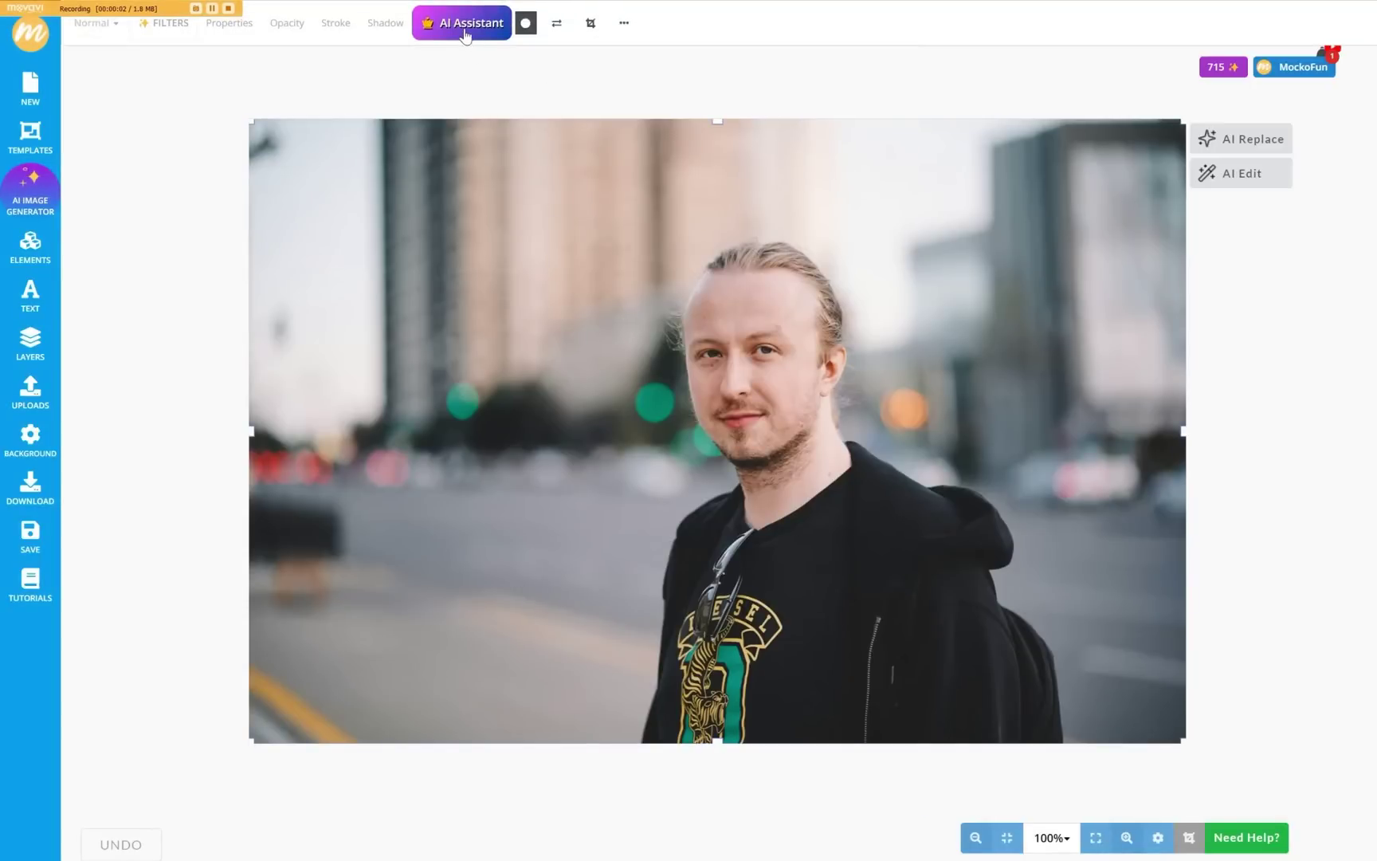
left_click(1248, 174)
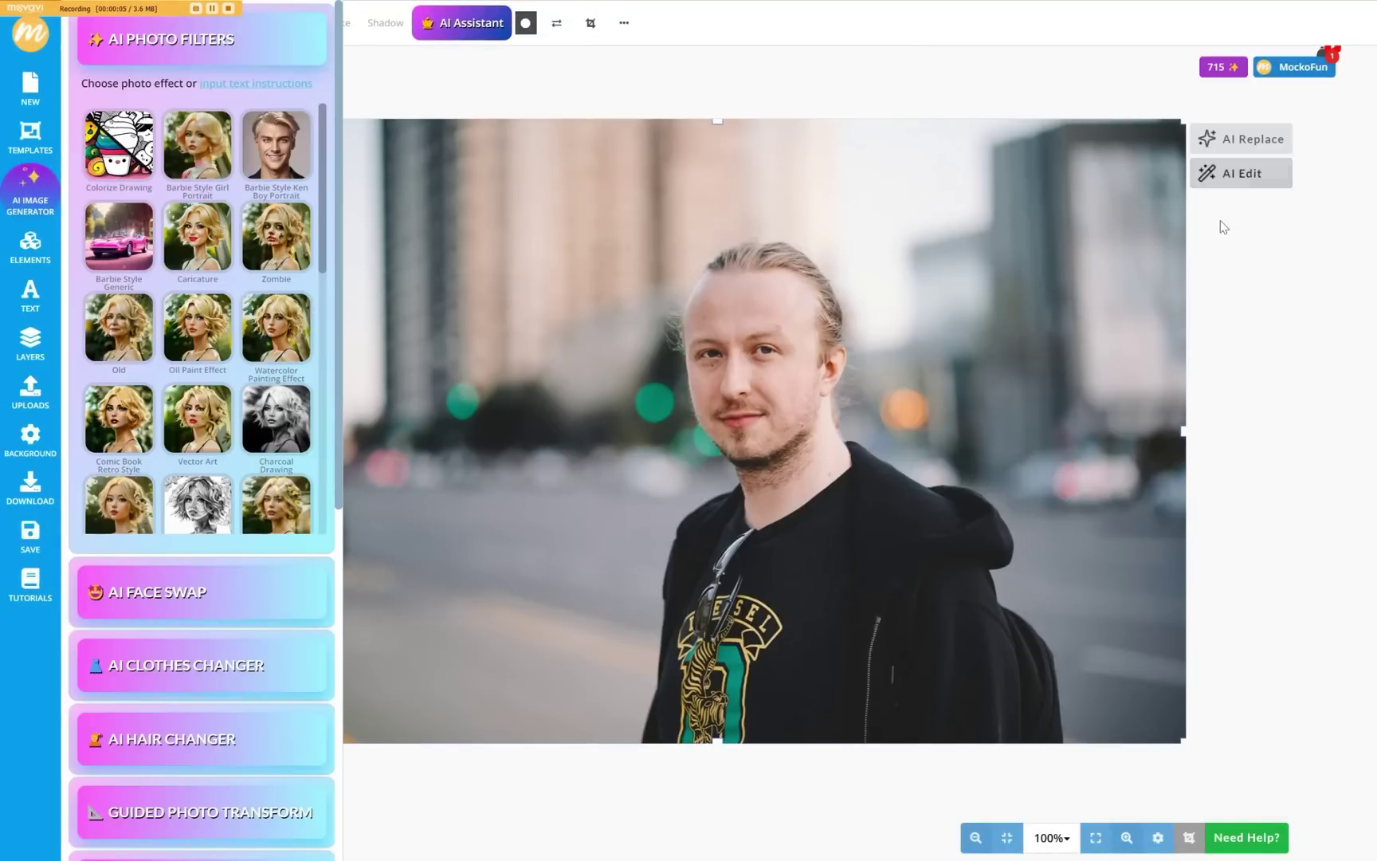
left_click(215, 684)
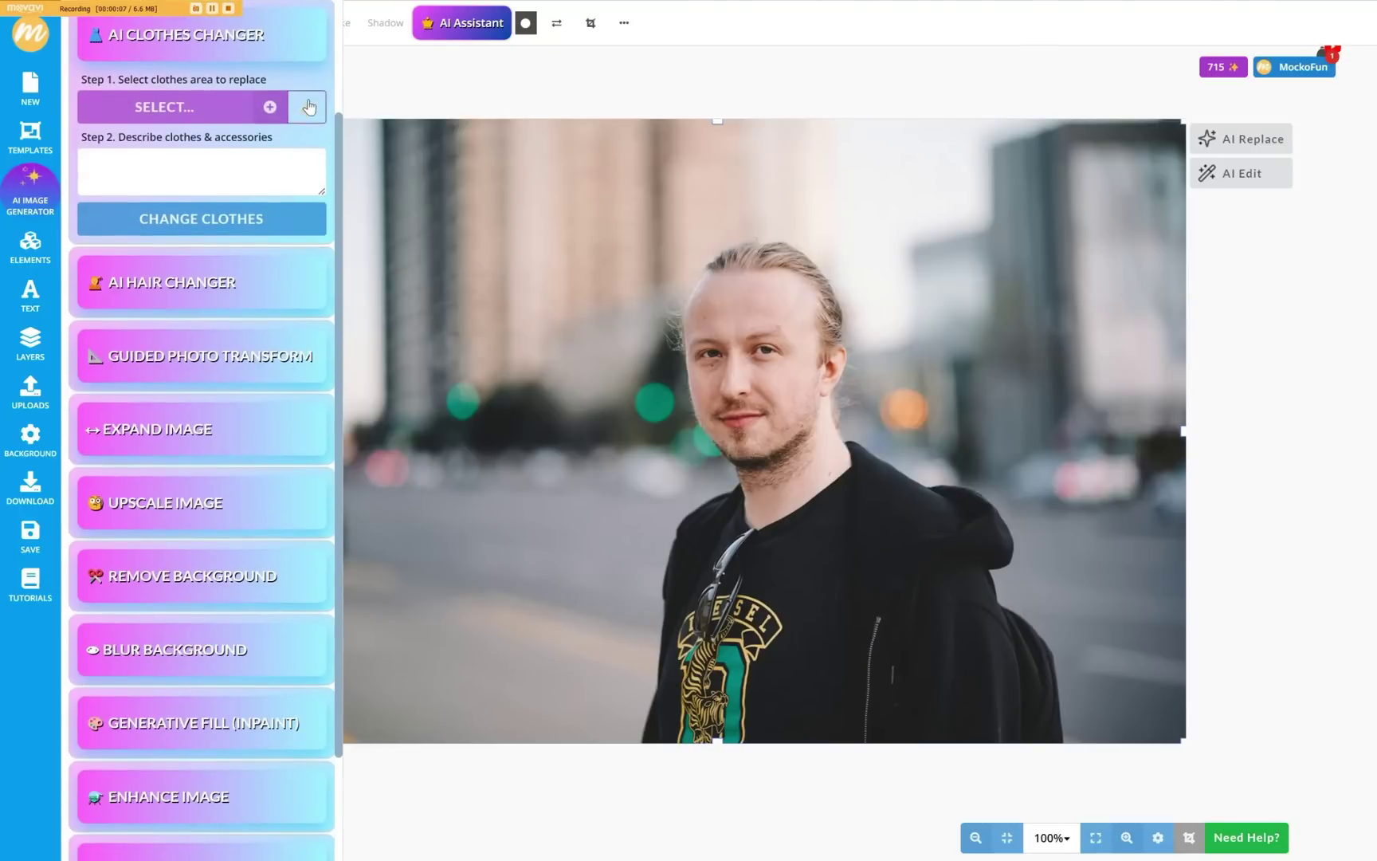
left_click(308, 110)
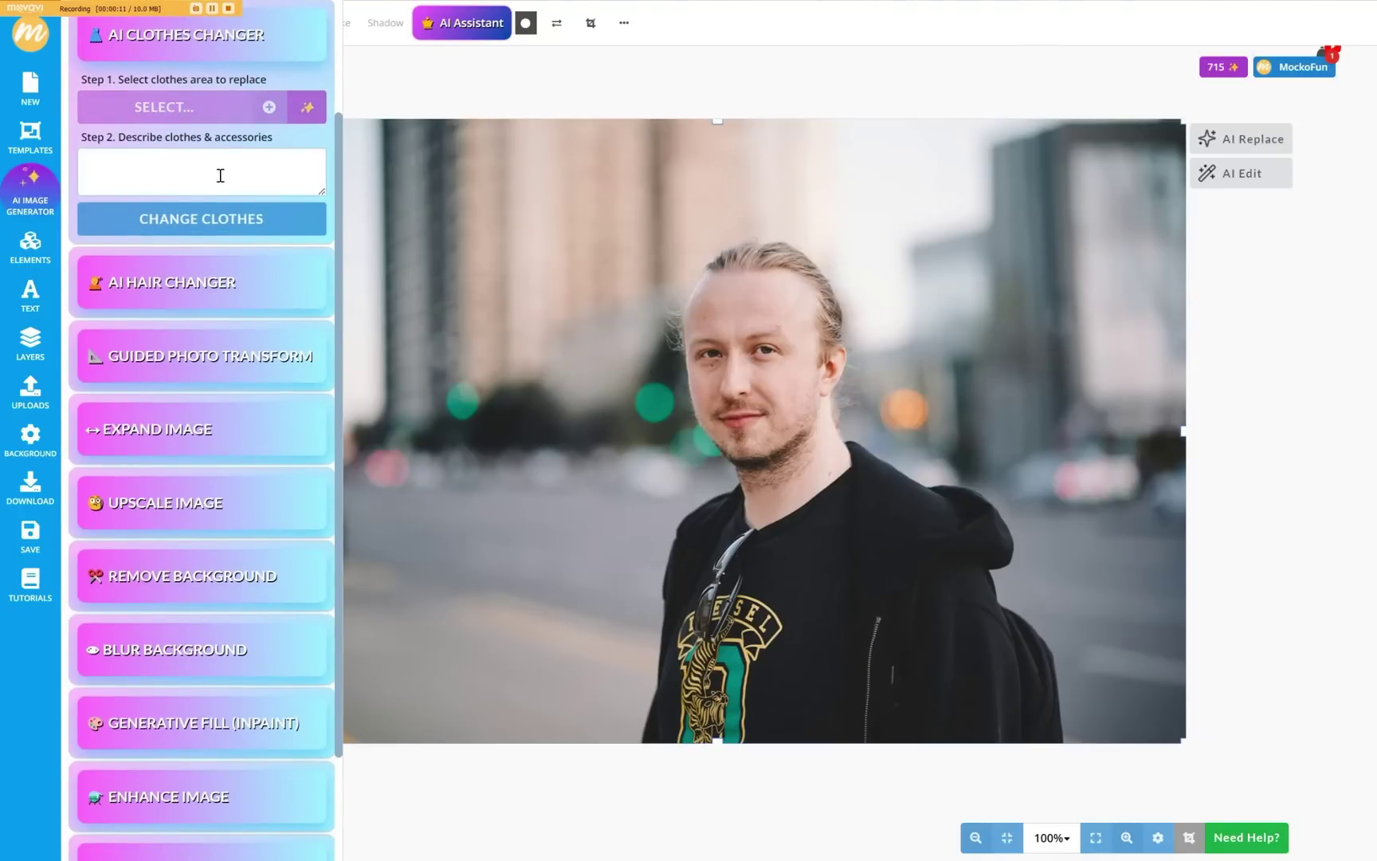
left_click(221, 176)
type("business suit")
left_click(201, 218)
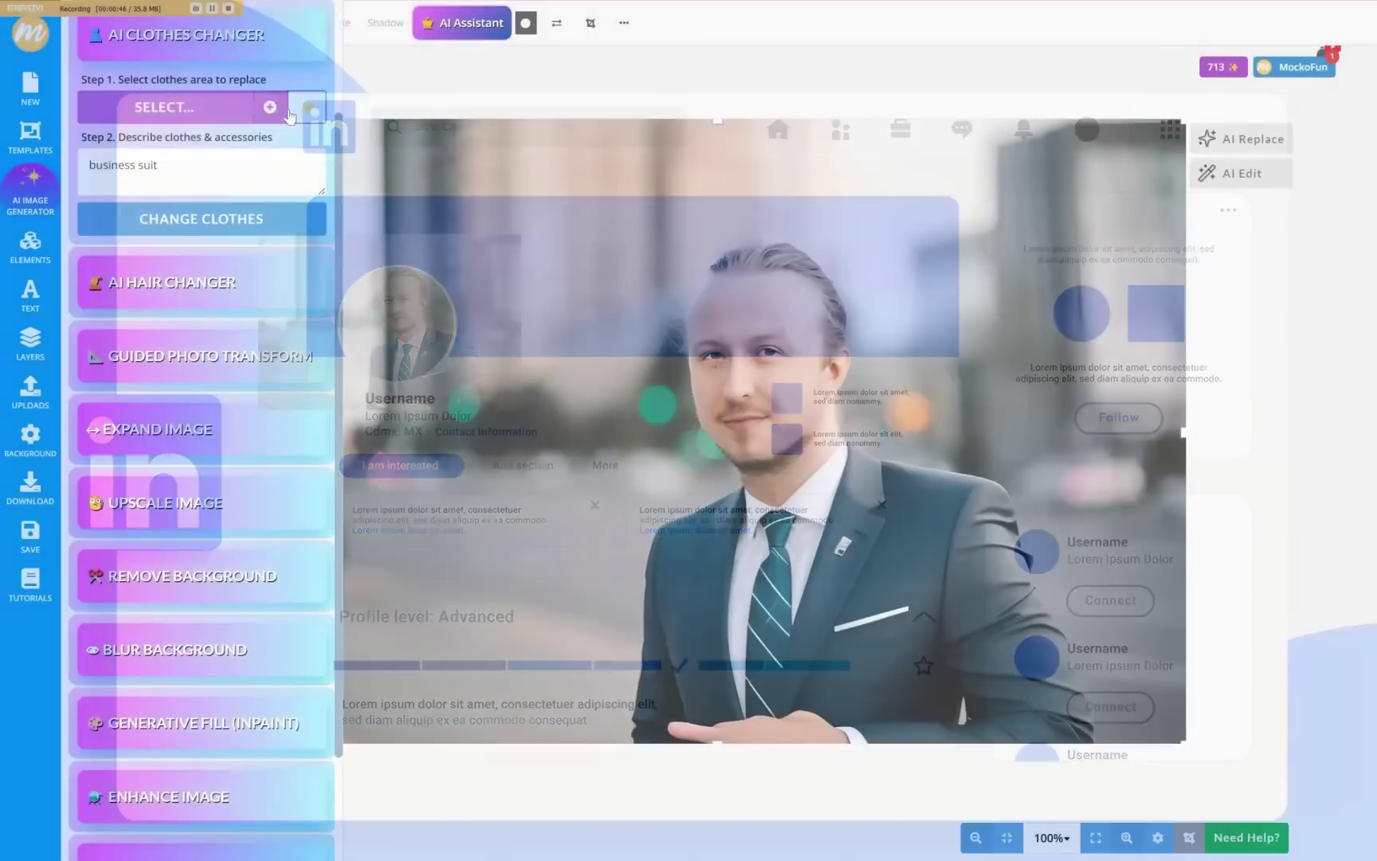
Mark the man's tie and regenerate it in red.
left_click(1241, 173)
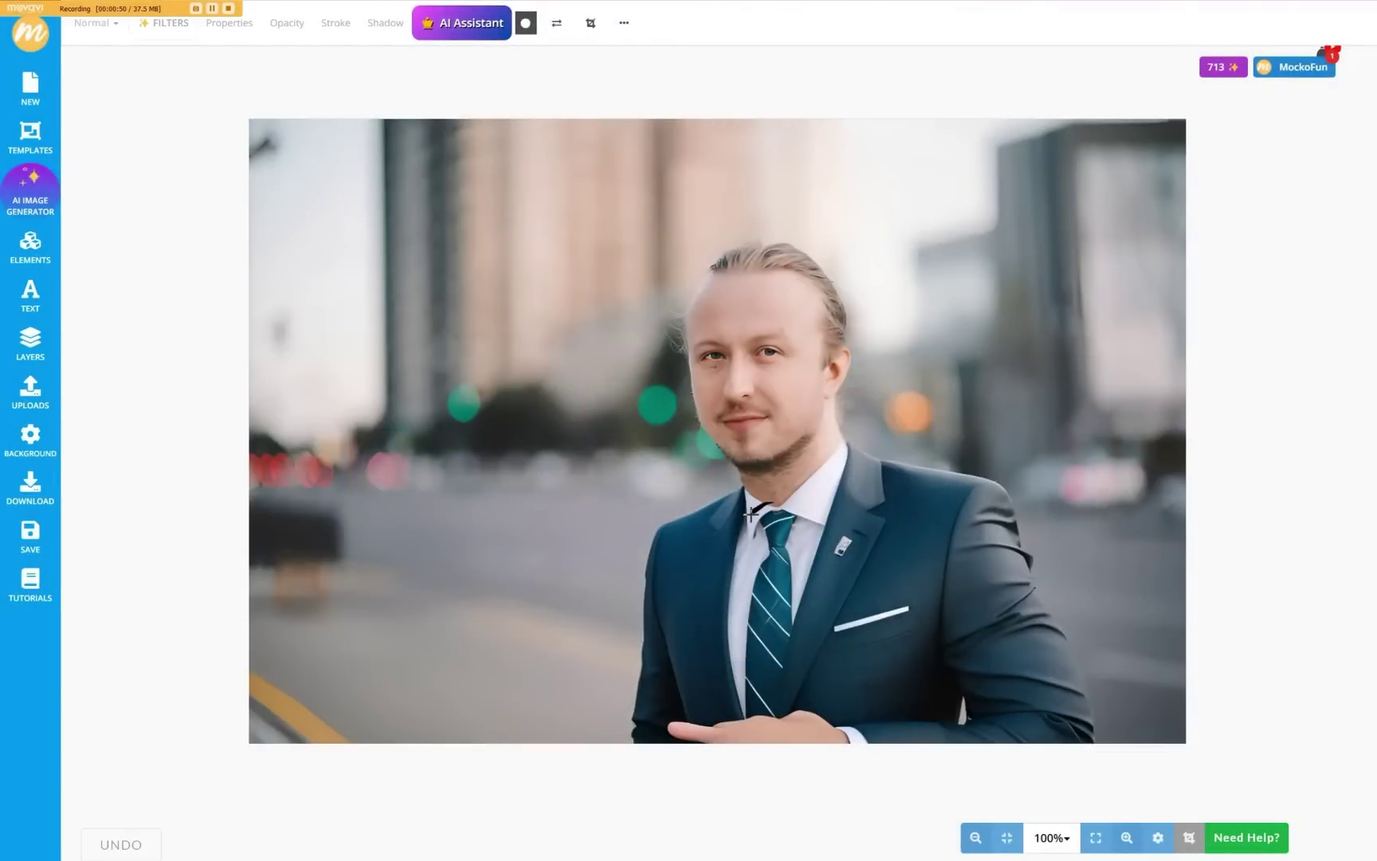
mouse_move(766, 504)
left_mouse_down()
mouse_move(731, 647)
mouse_move(744, 732)
mouse_move(791, 717)
mouse_move(820, 612)
mouse_move(812, 498)
left_mouse_up()
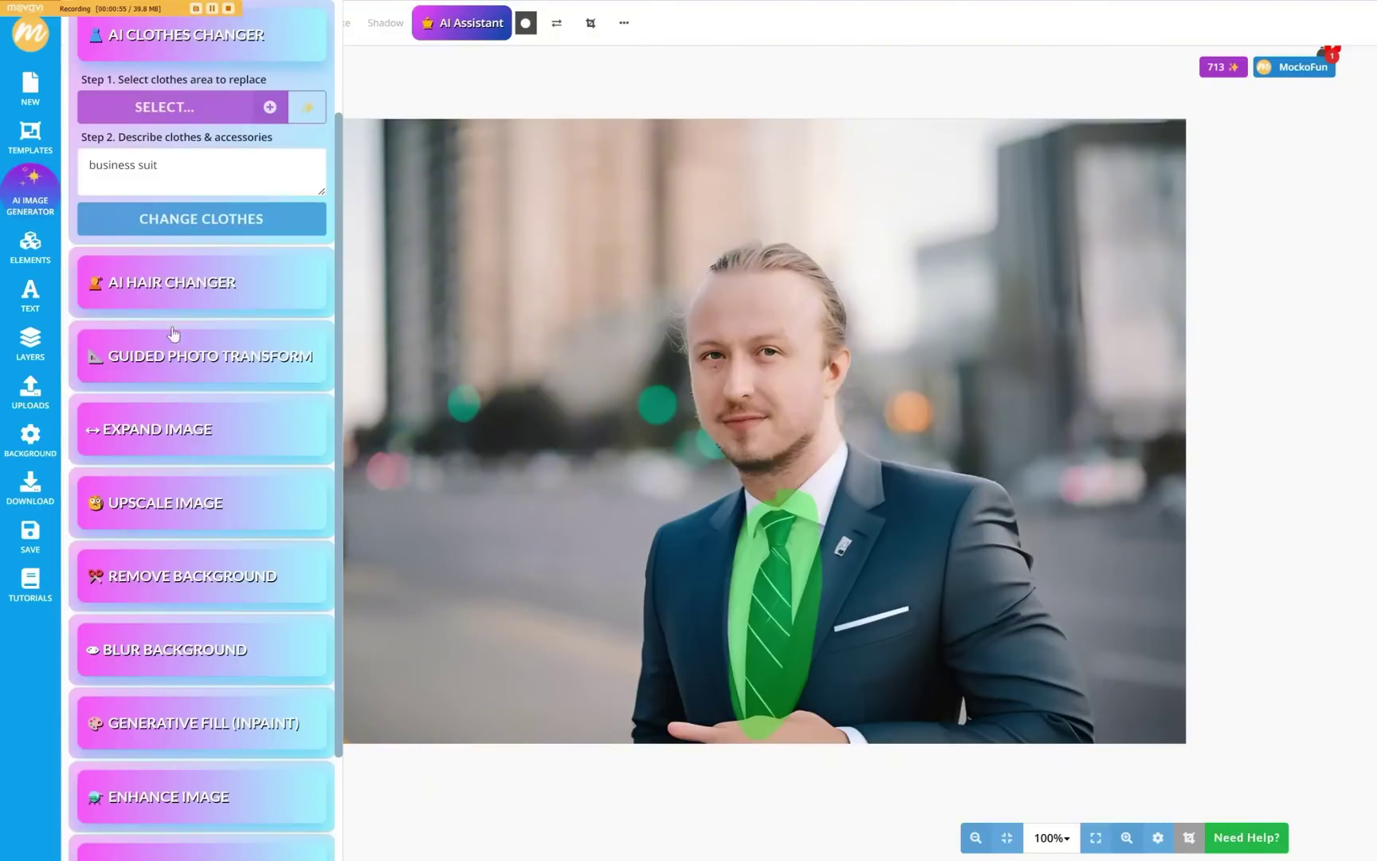
key("ctrl+a")
type("red")
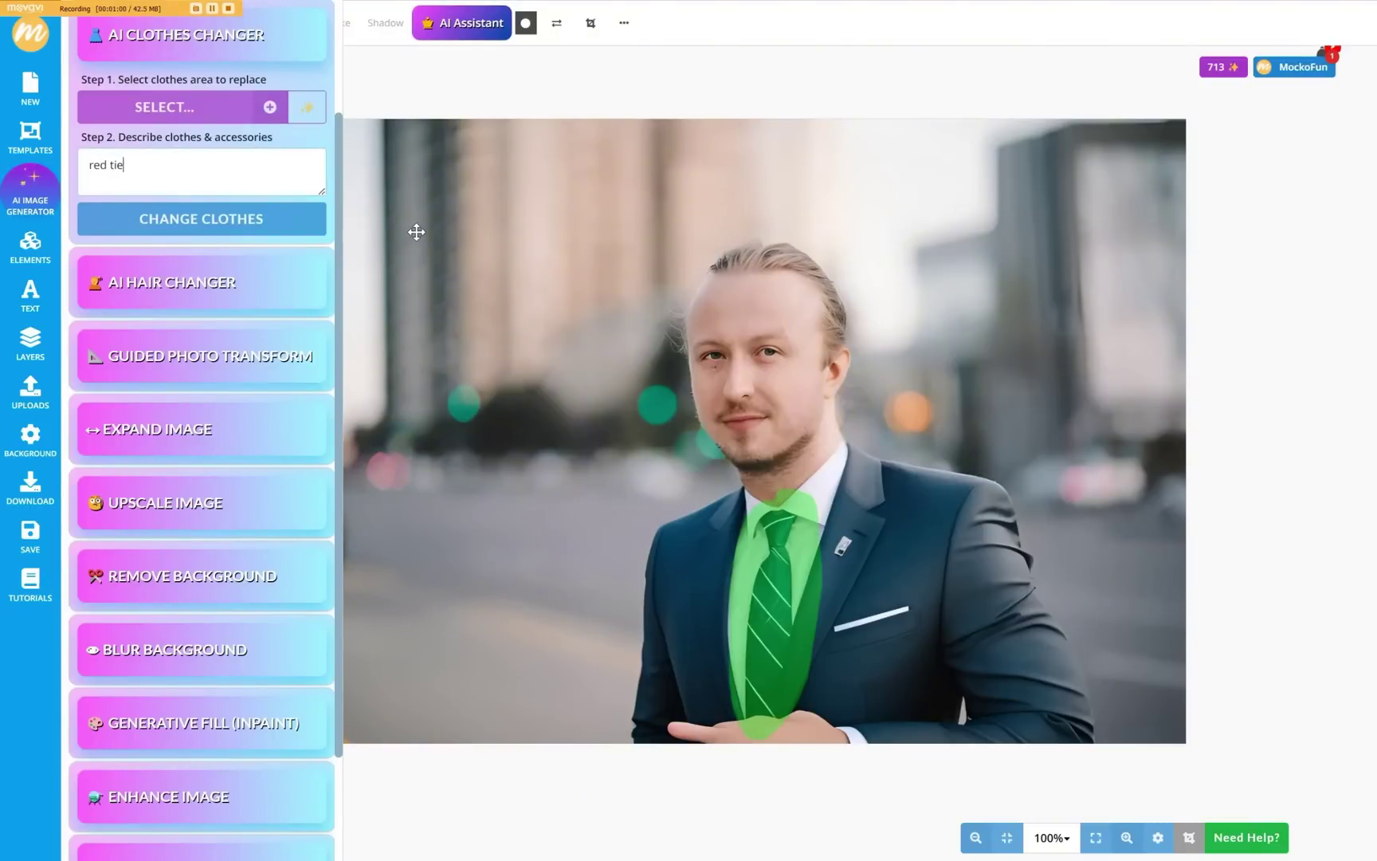
left_click(183, 213)
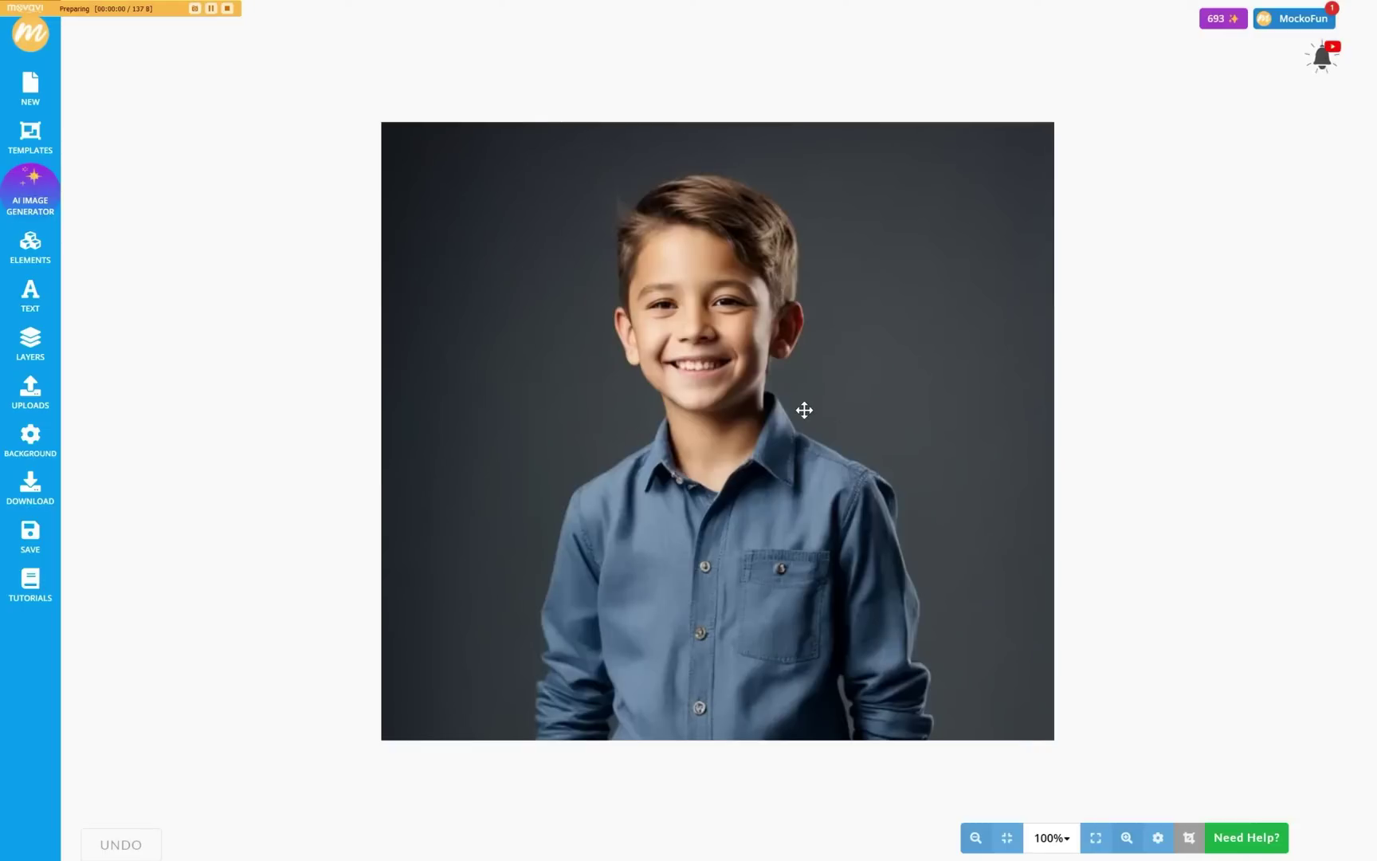
Try Spider-Man and Iron Man outfits on the boy, then undo both.
left_click(805, 410)
left_click(1112, 179)
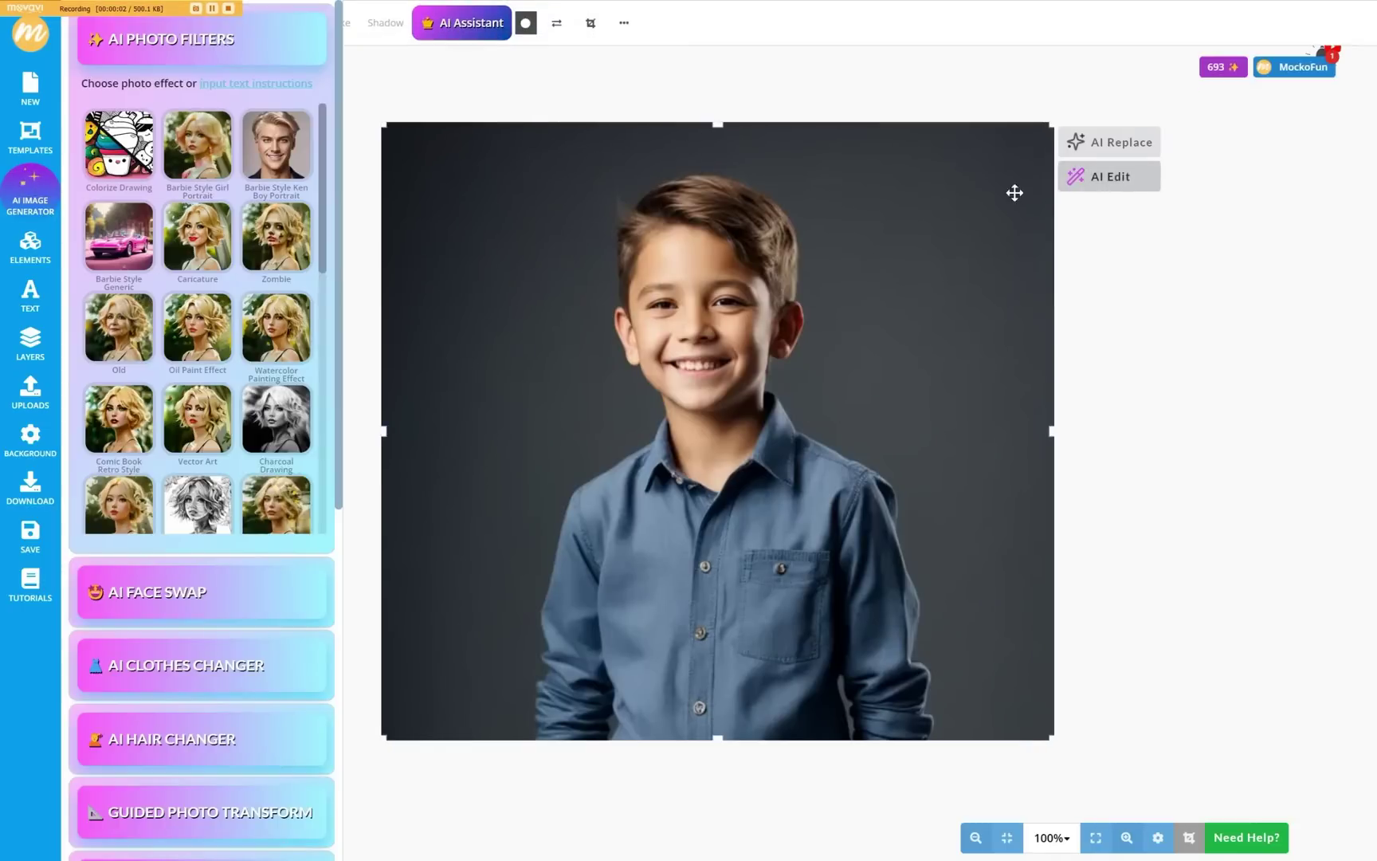
left_click(147, 687)
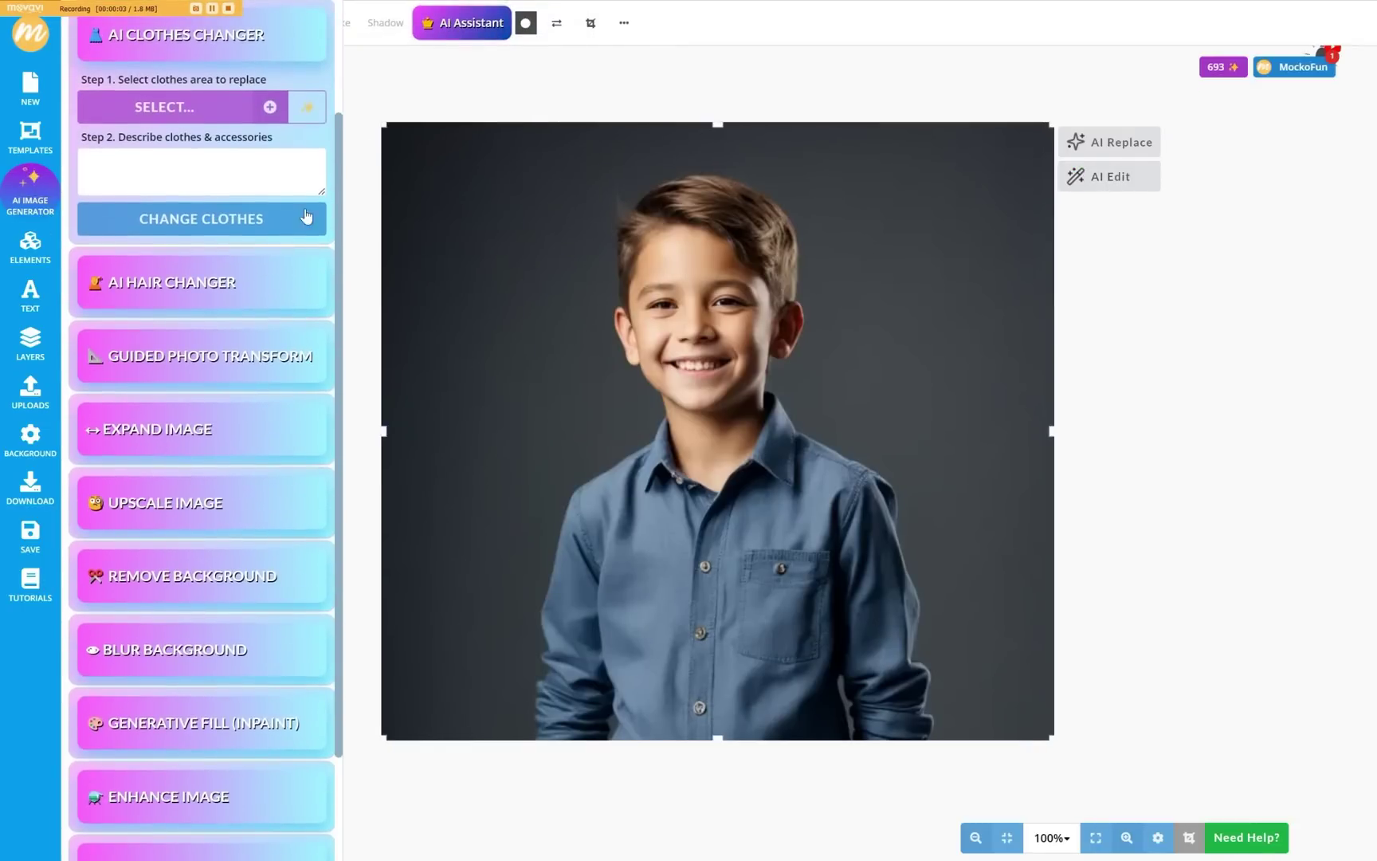
left_click(308, 110)
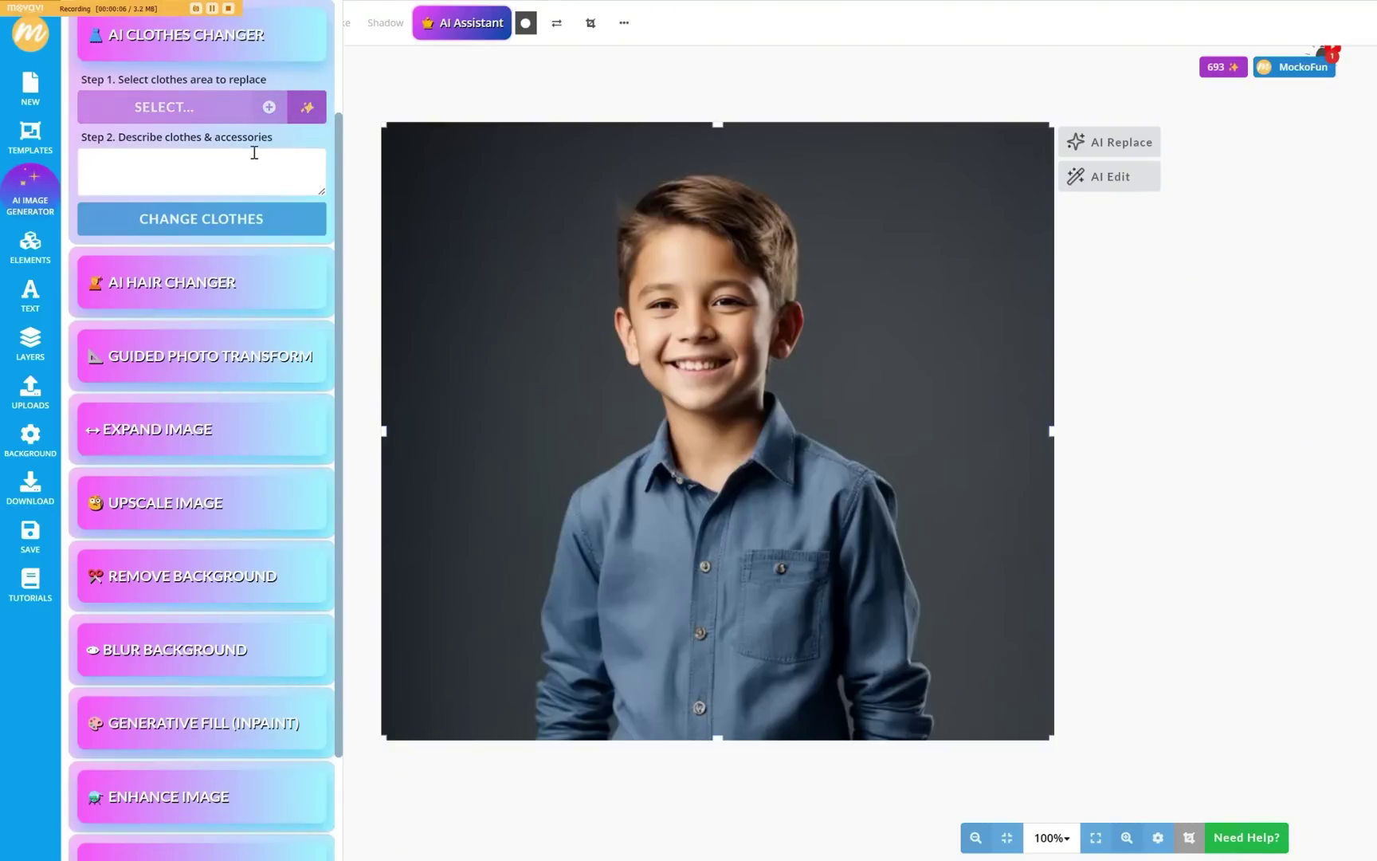
left_click(254, 152)
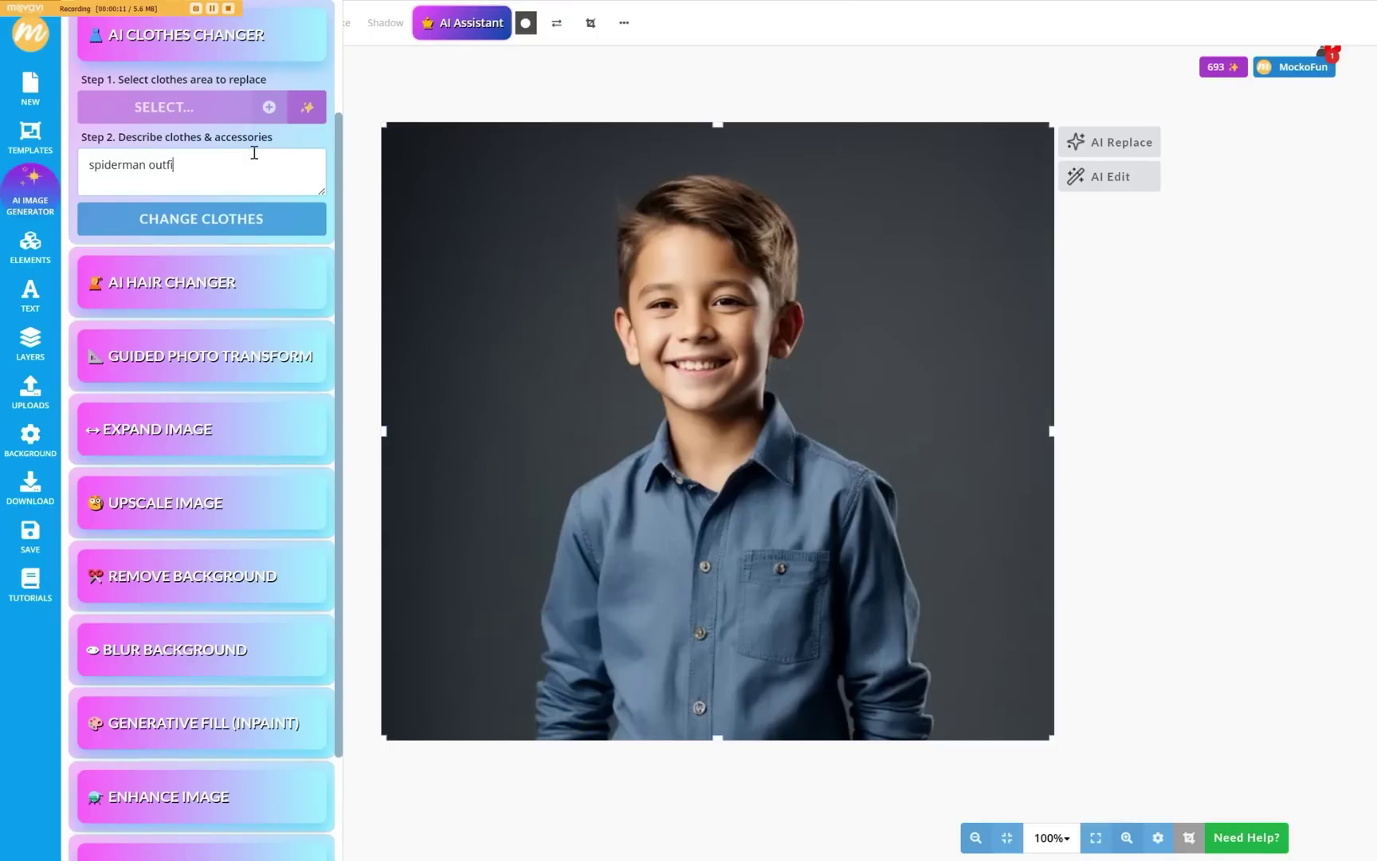
left_click(186, 219)
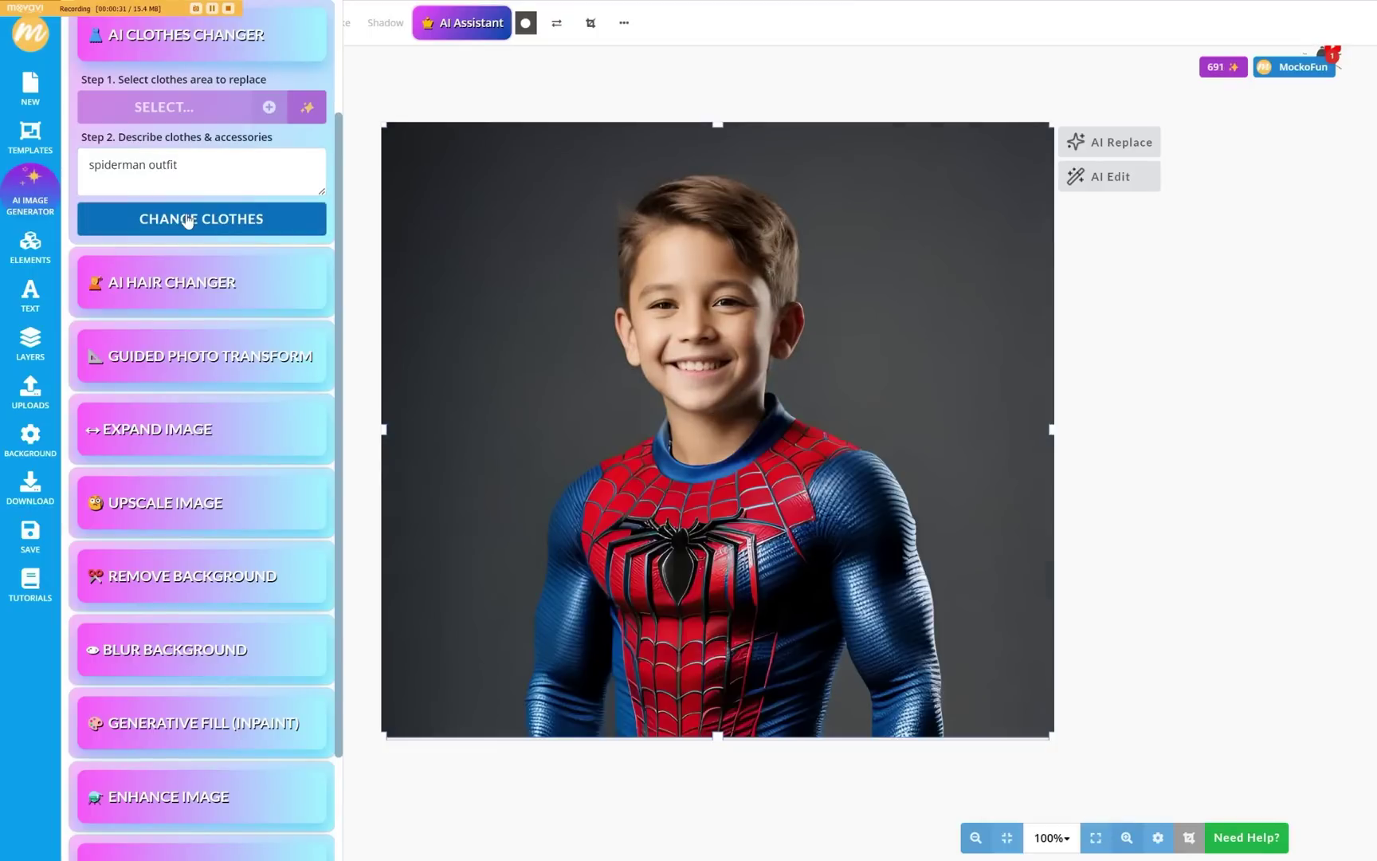
type("ironman")
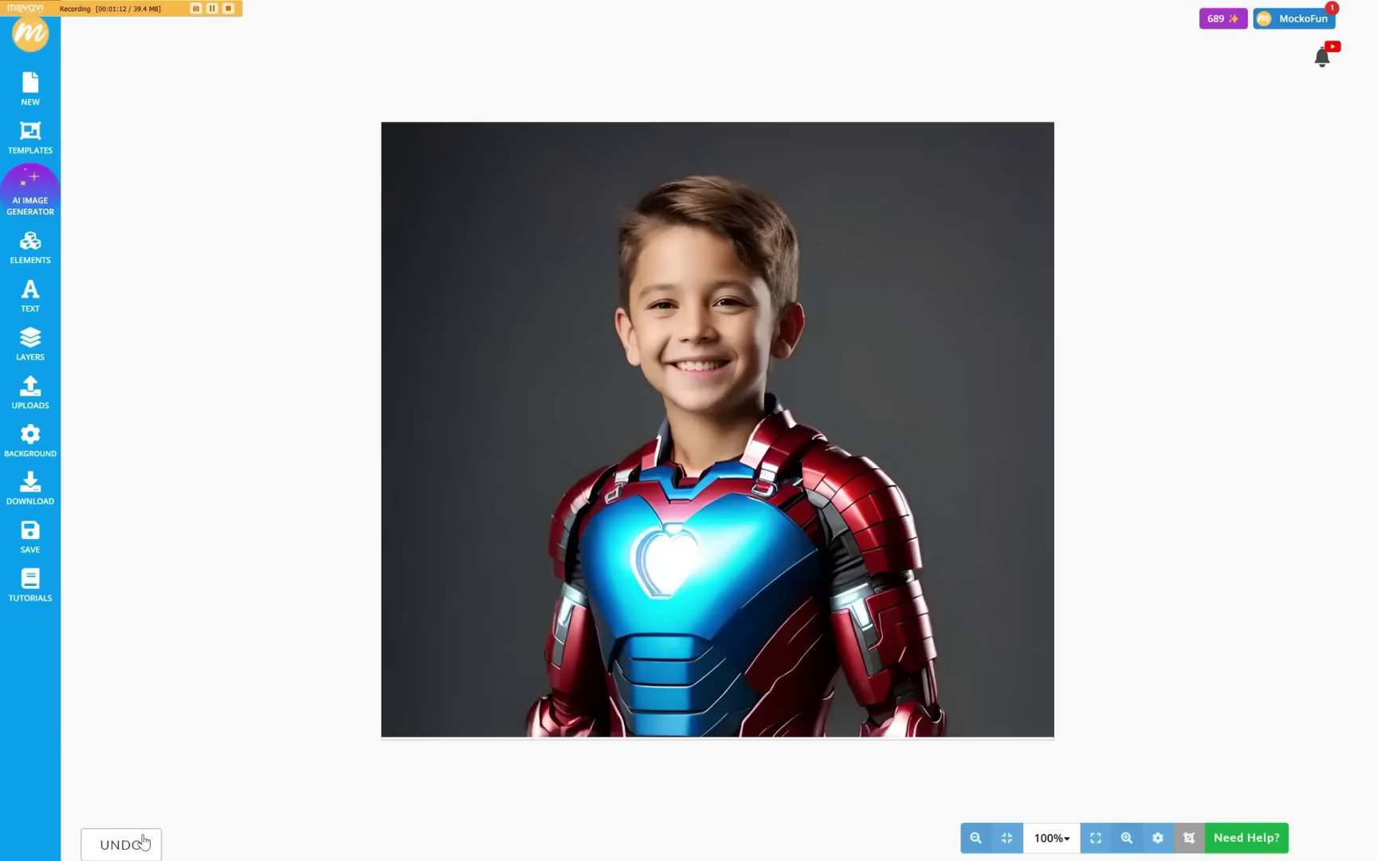
left_click(141, 842)
left_click(142, 842)
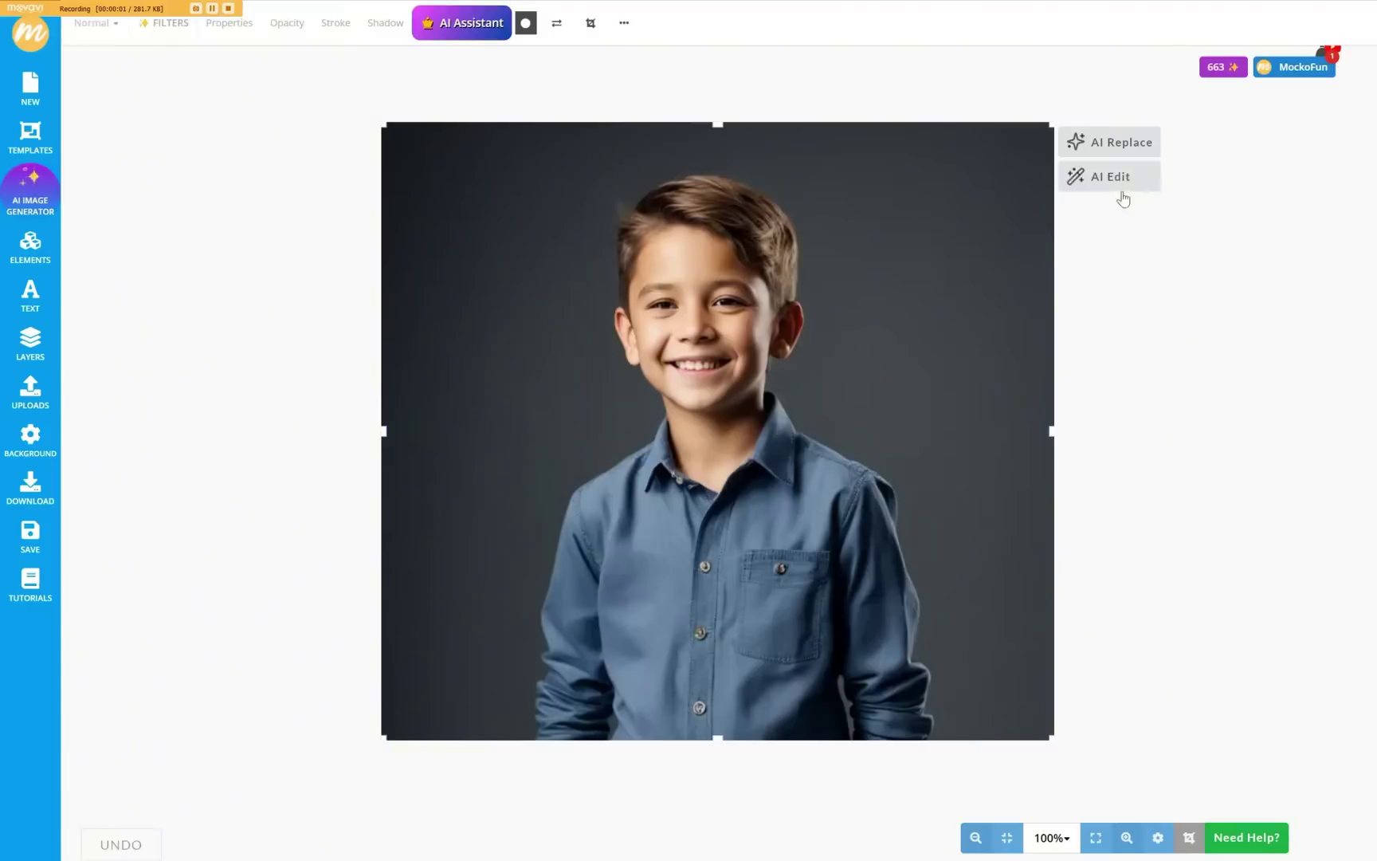
Generate an 'fc barcelona soccer tshirt' in place of the boy's denim shirt.
left_click(1116, 179)
left_click(224, 172)
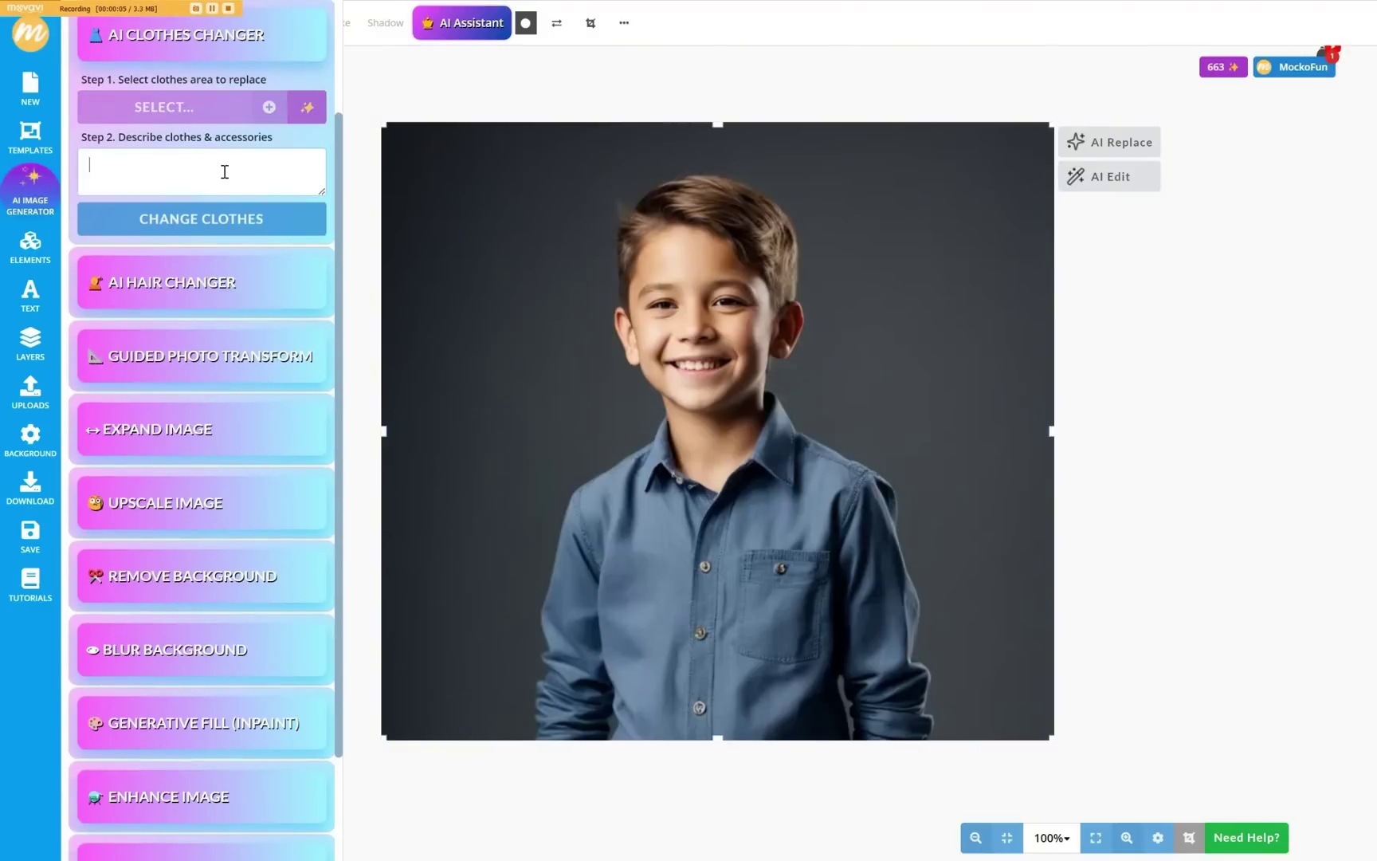
left_click(214, 231)
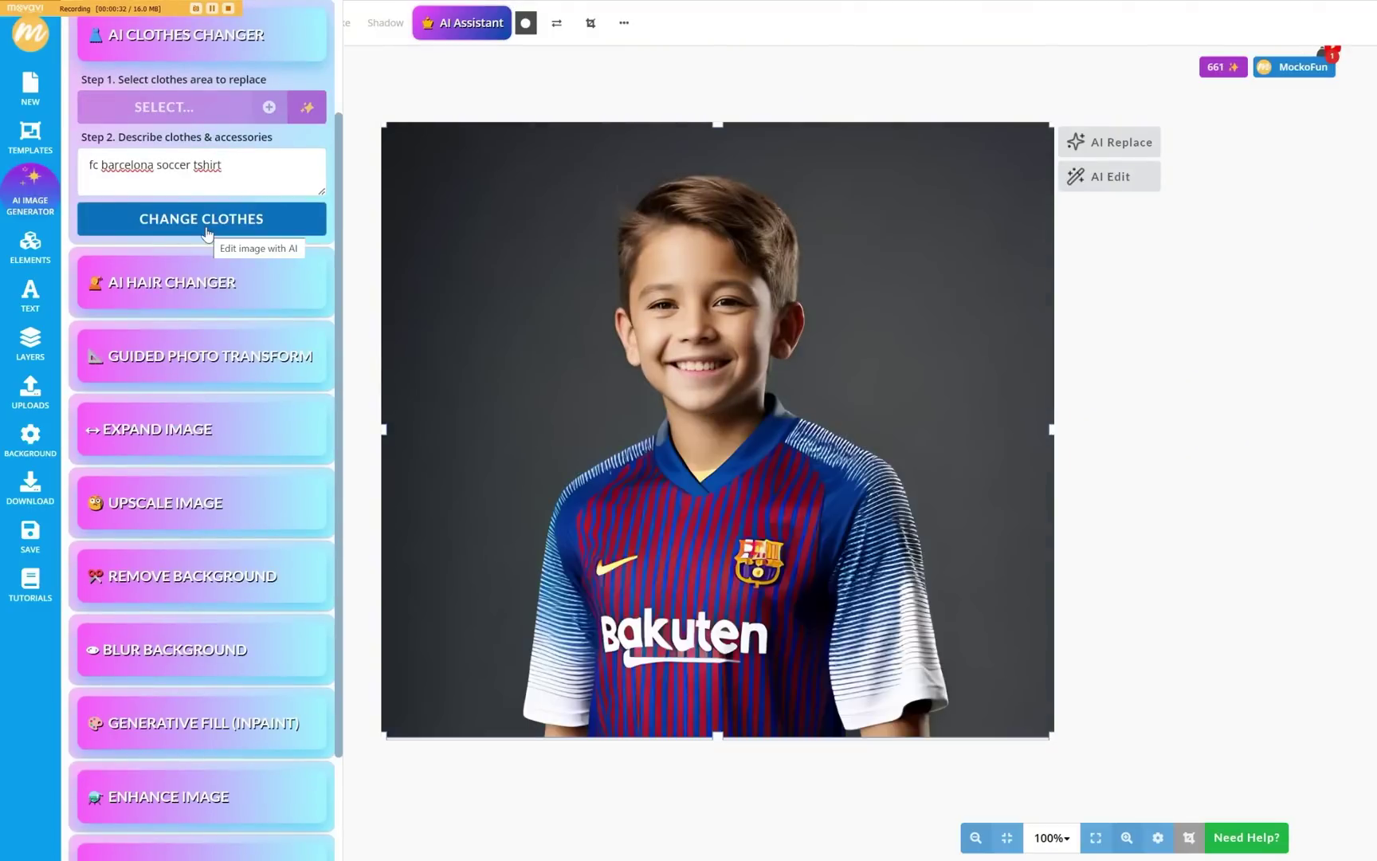
left_click(220, 235)
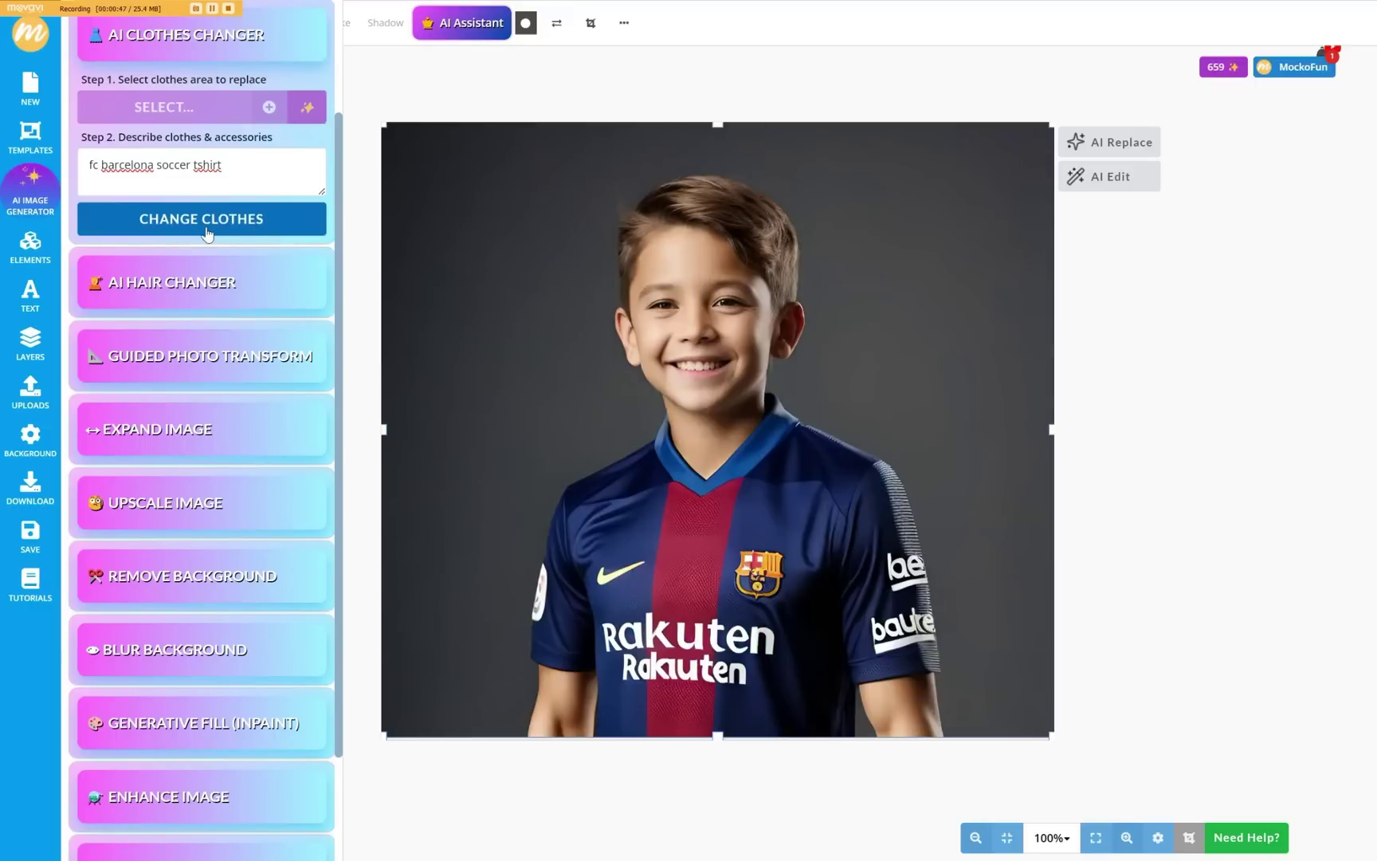
left_click(1209, 431)
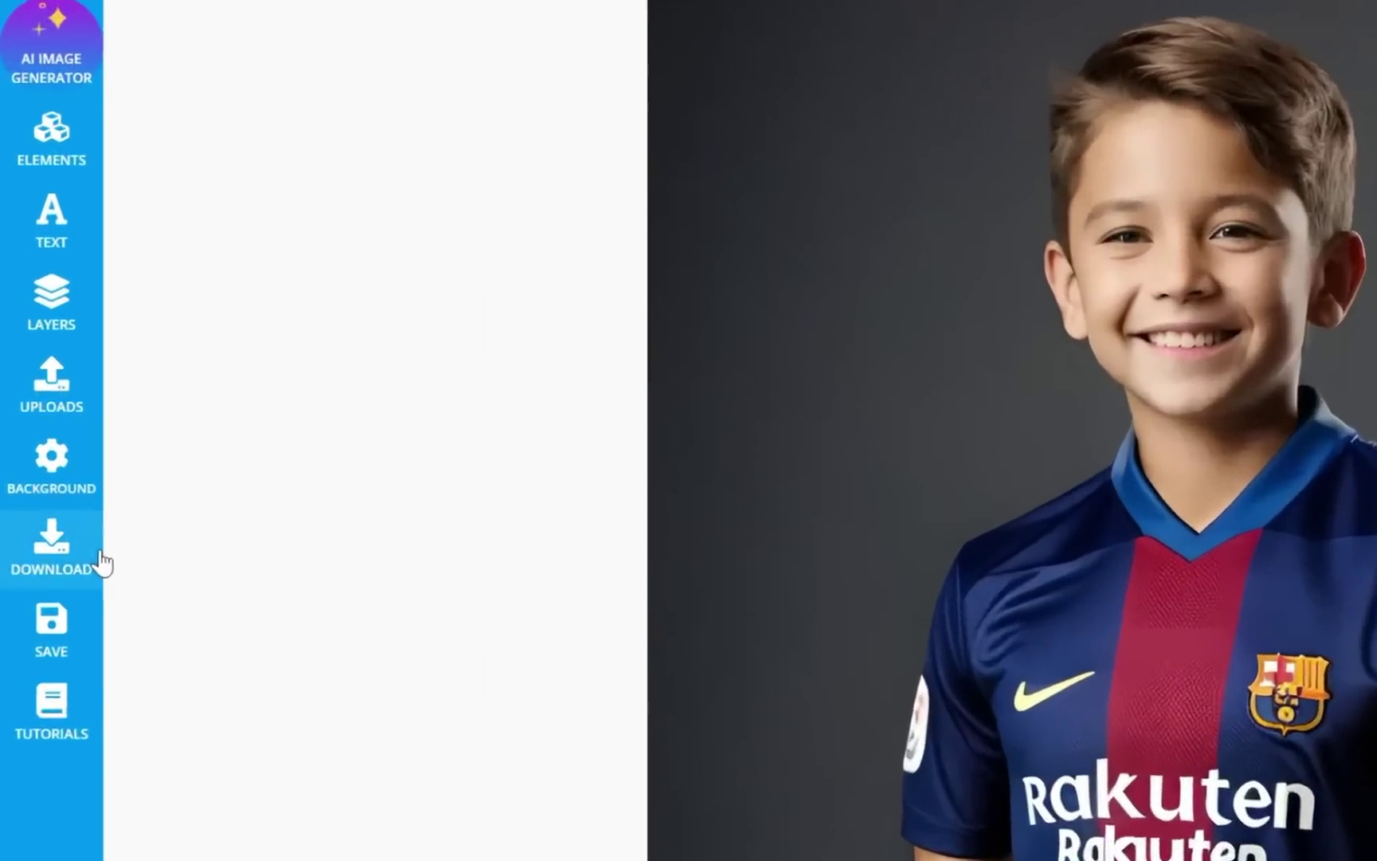
Download the boy's portrait as a JPG at quality 80.
left_click(54, 490)
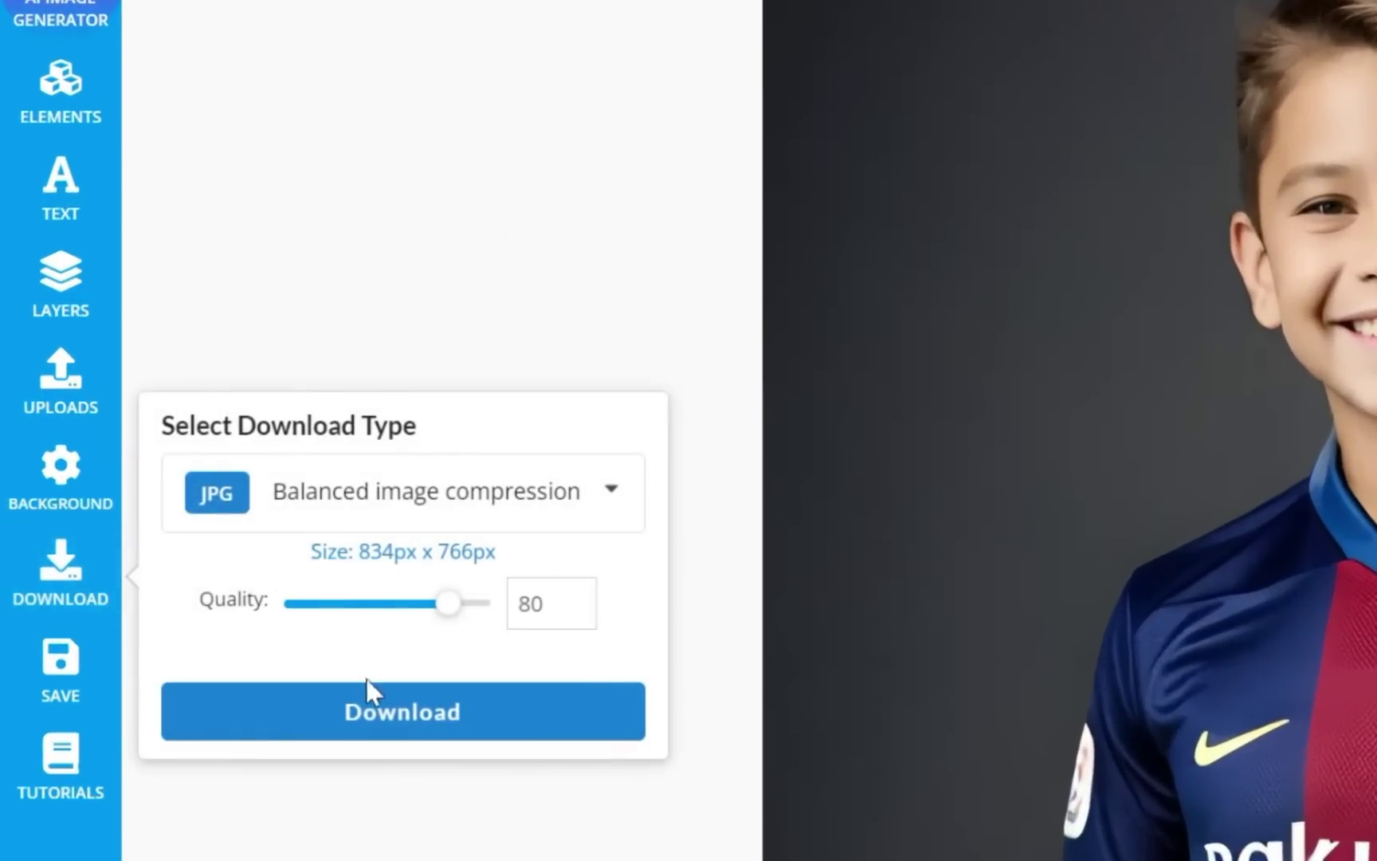
left_click(369, 706)
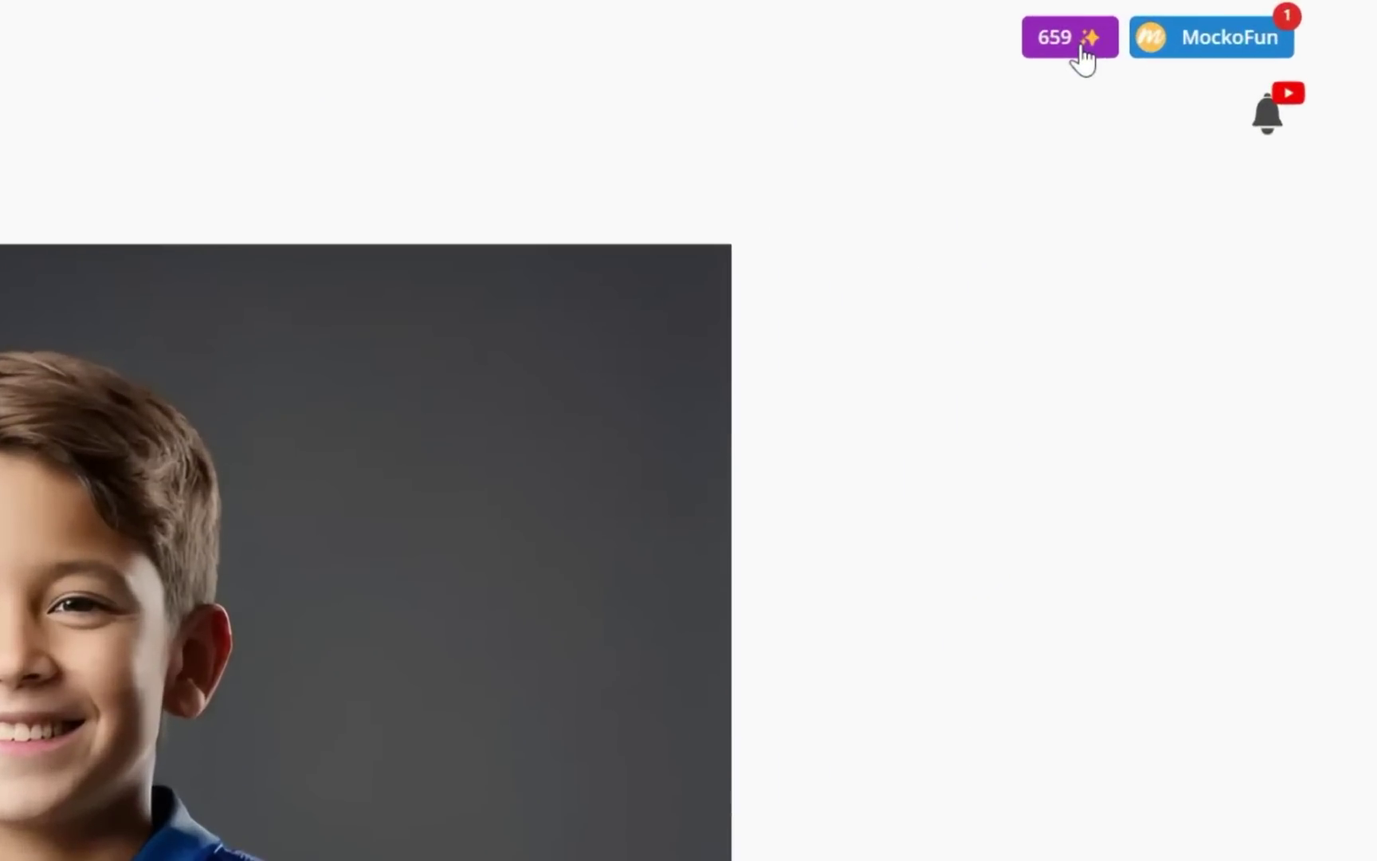
Open the 659-credit balance menu to see the options for buying AI credits.
left_click(1085, 50)
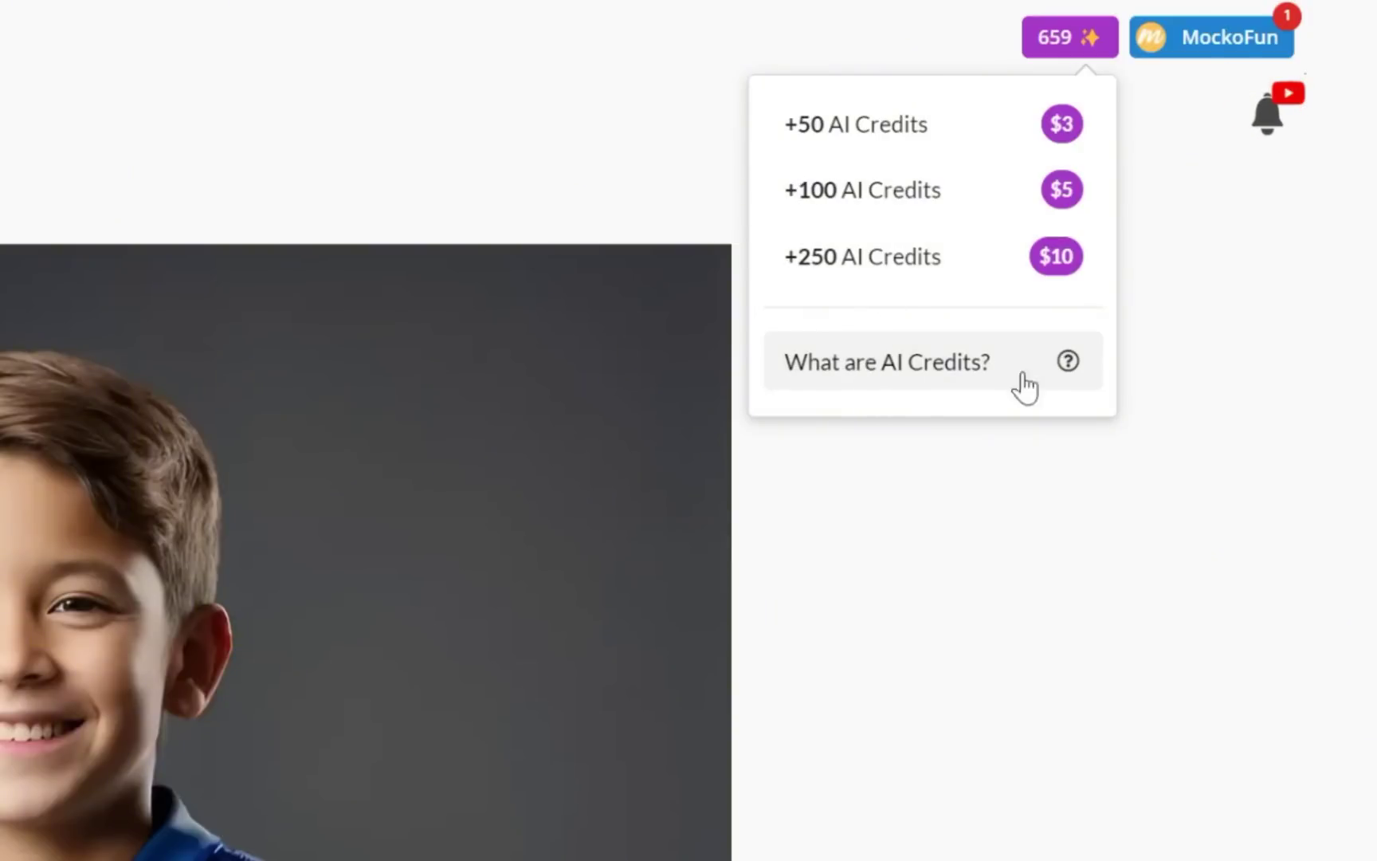
Go from the AI credits page down to the random outfit examples with floral dress and yellow blouse.
left_click(997, 391)
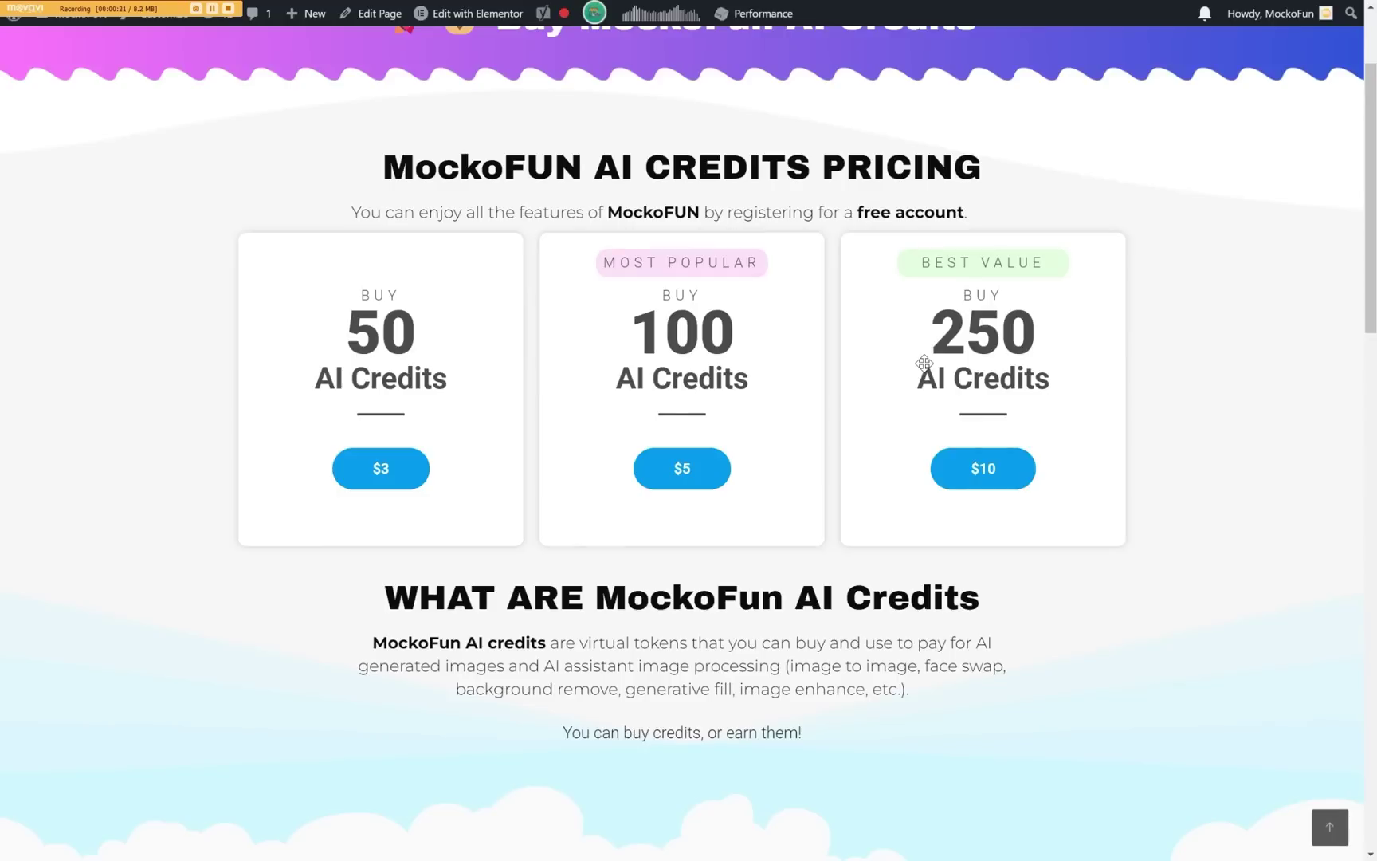
scroll(924, 363, "down", 1)
scroll(983, 358, "down", 5)
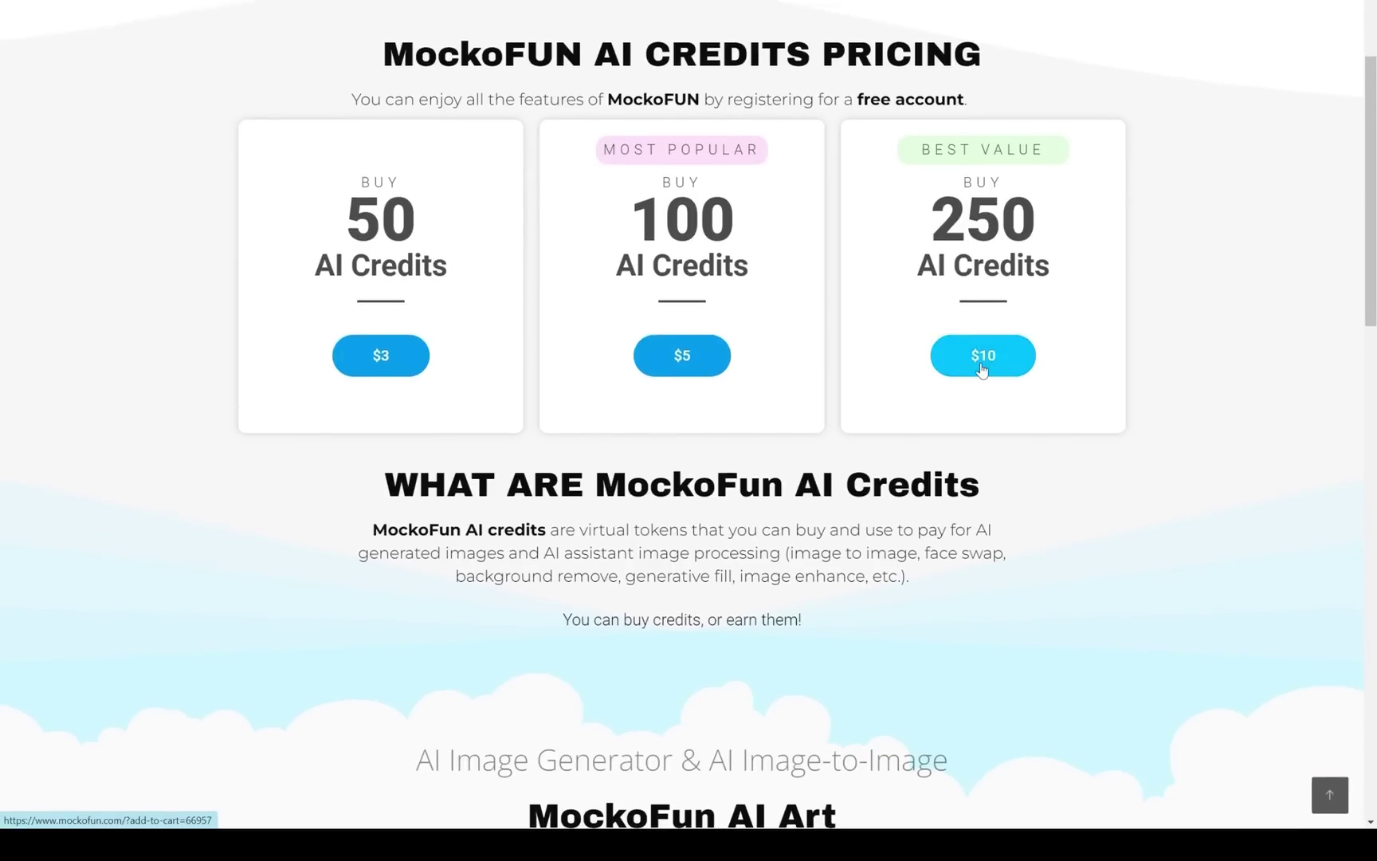
scroll(984, 230, "down", 8)
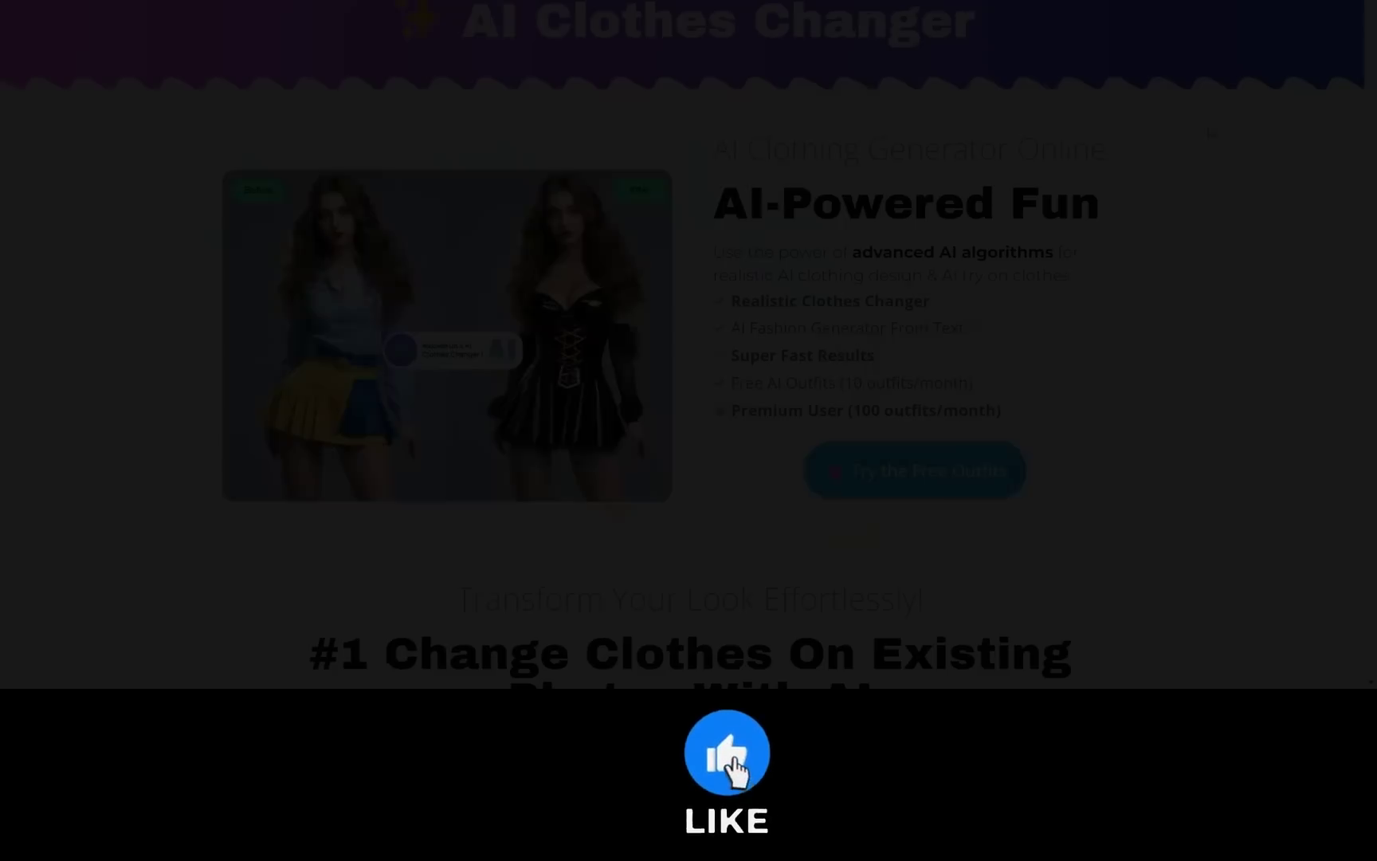
scroll(1212, 131, "down", 10)
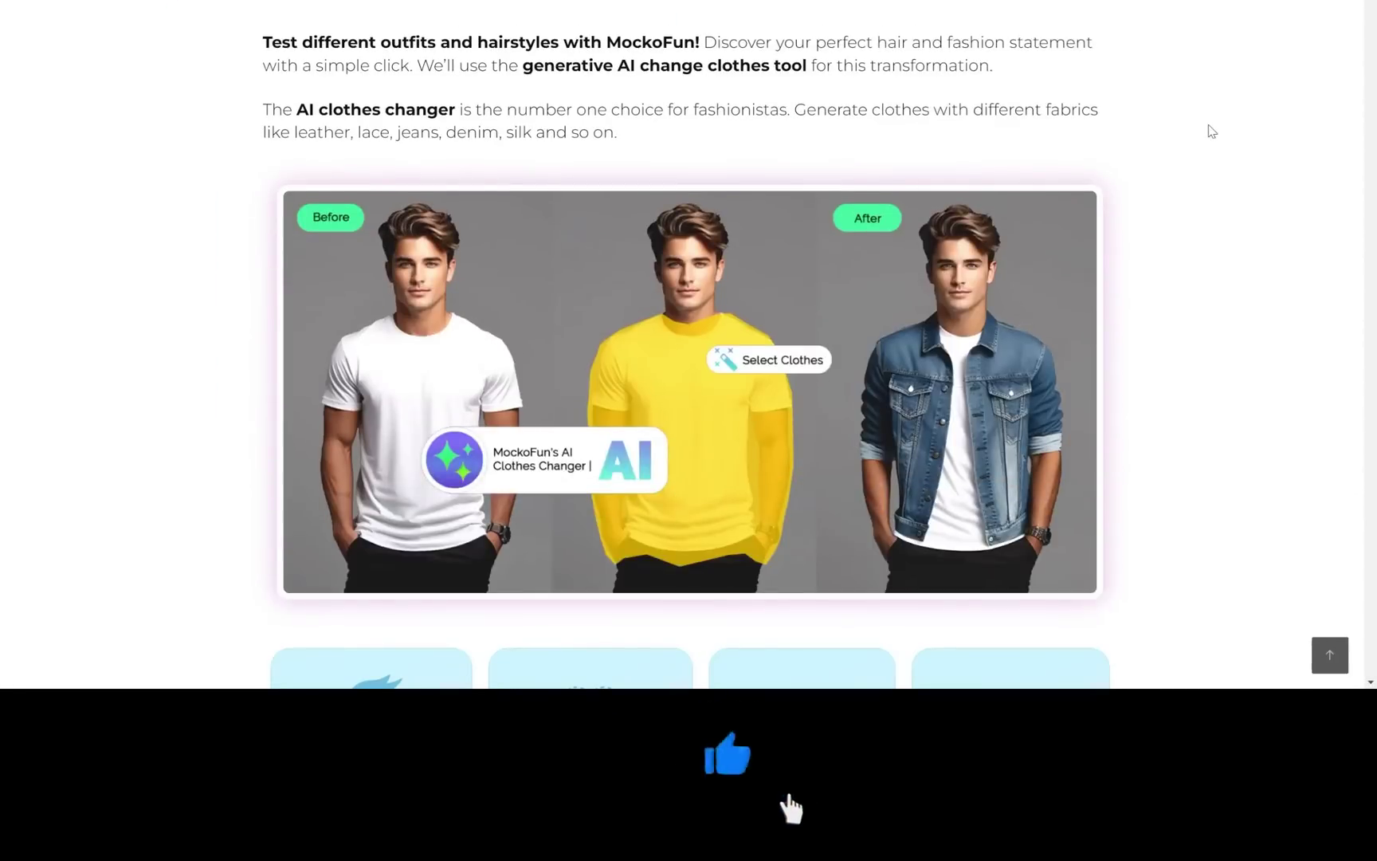
scroll(1212, 131, "down", 9)
scroll(997, 150, "down", 9)
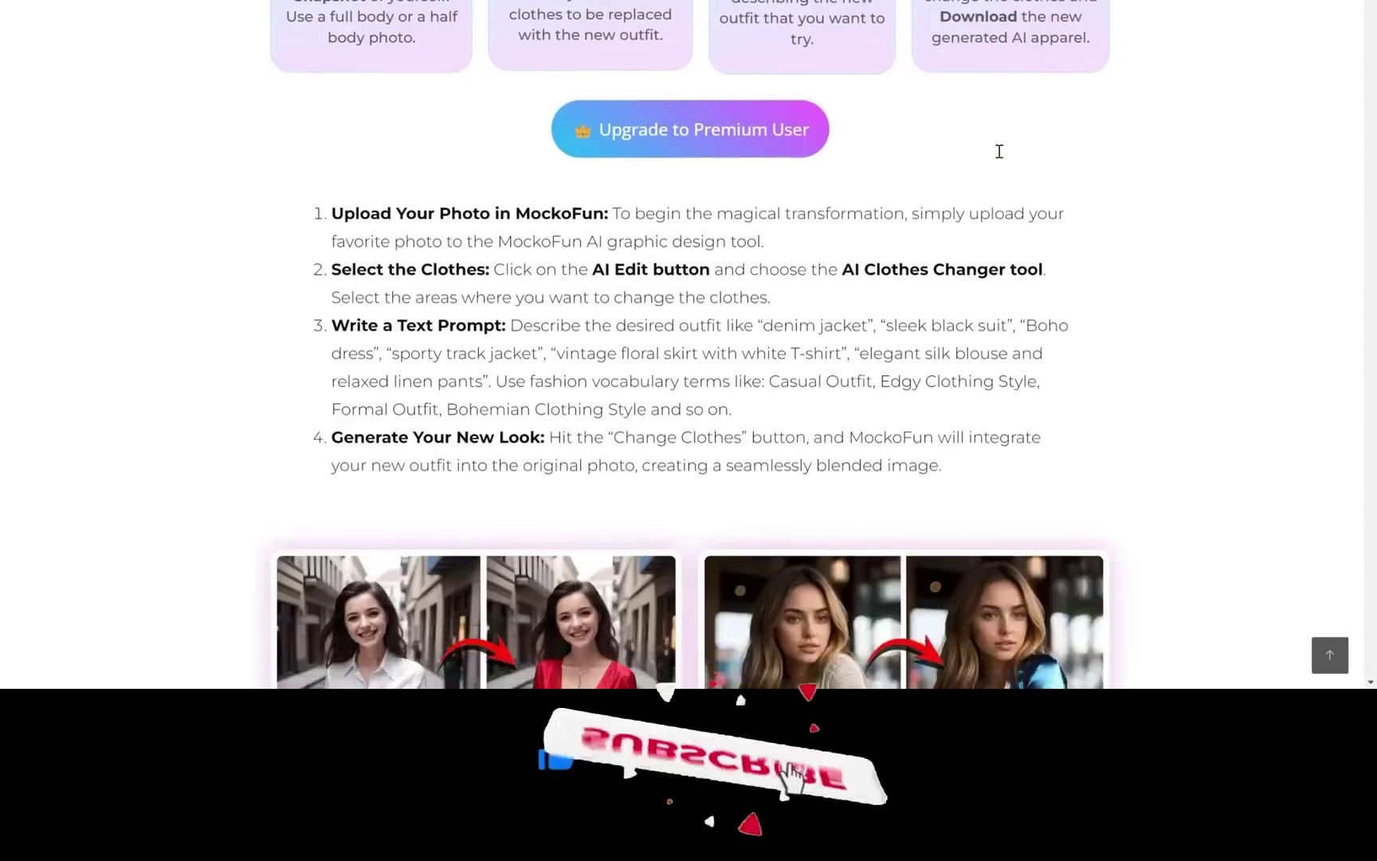
scroll(845, 186, "down", 4)
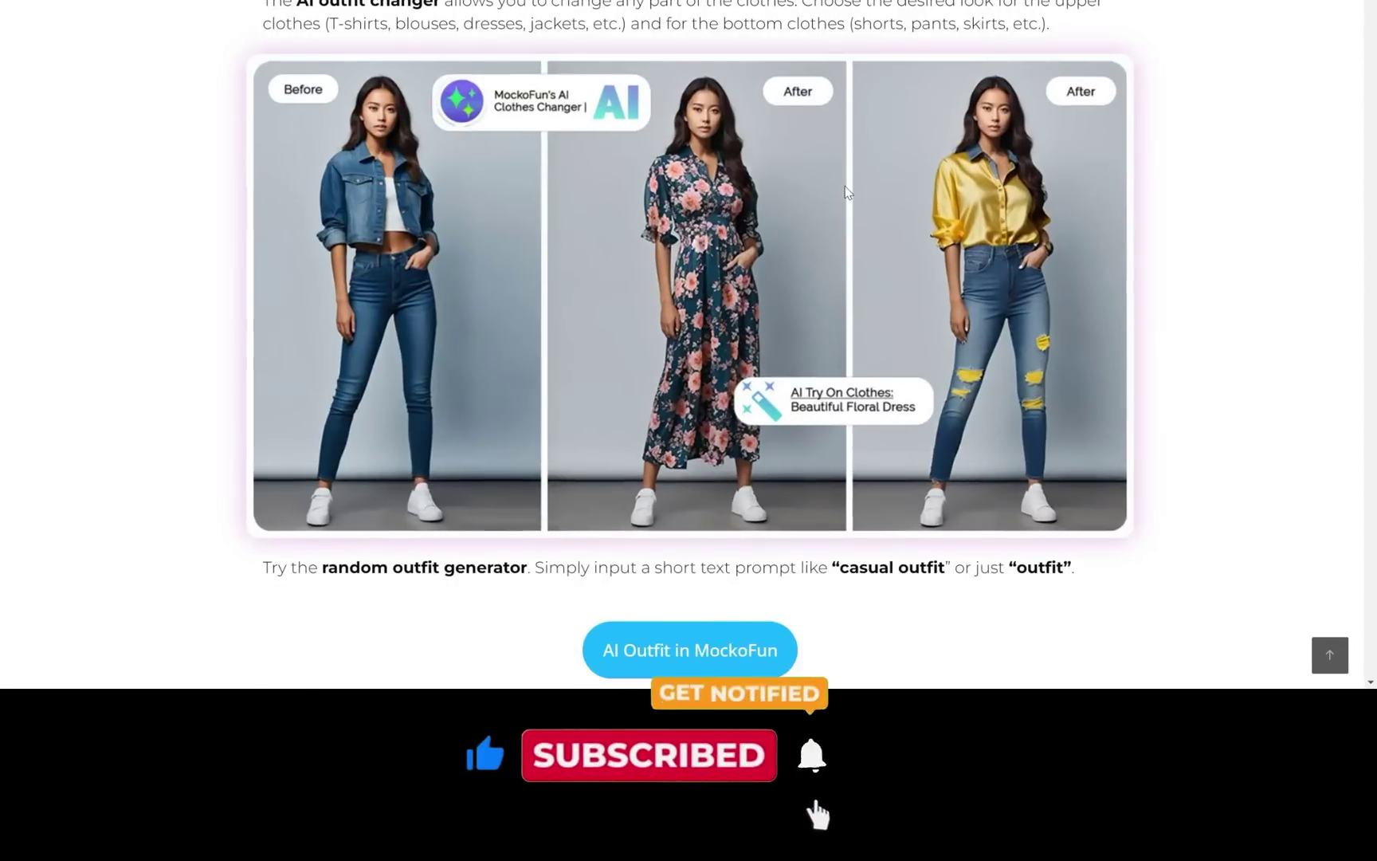